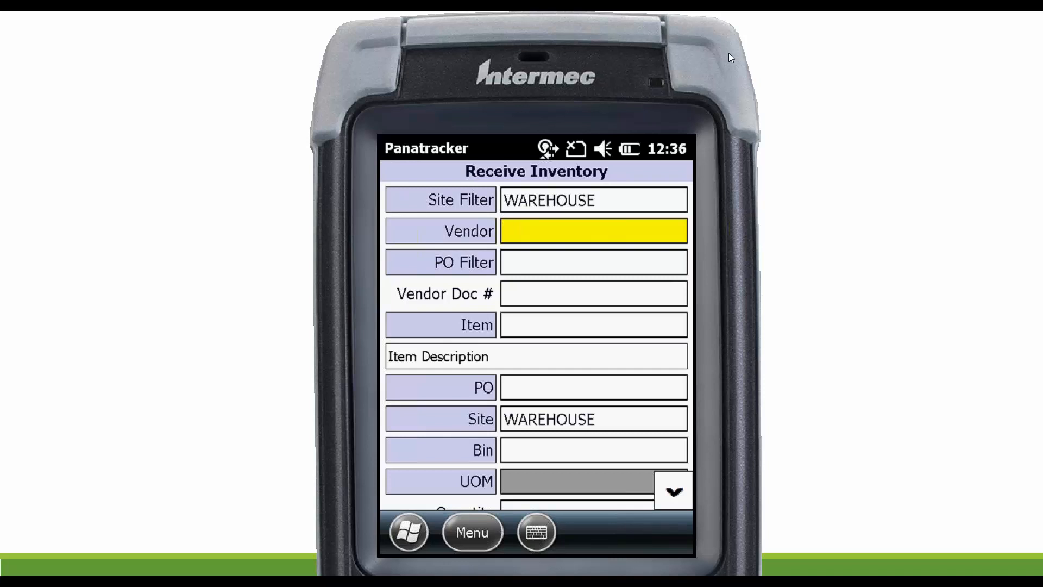
Look up vendors beginning with V and choose VENDOR as the vendor for the inventory receipt.
key(Tab)
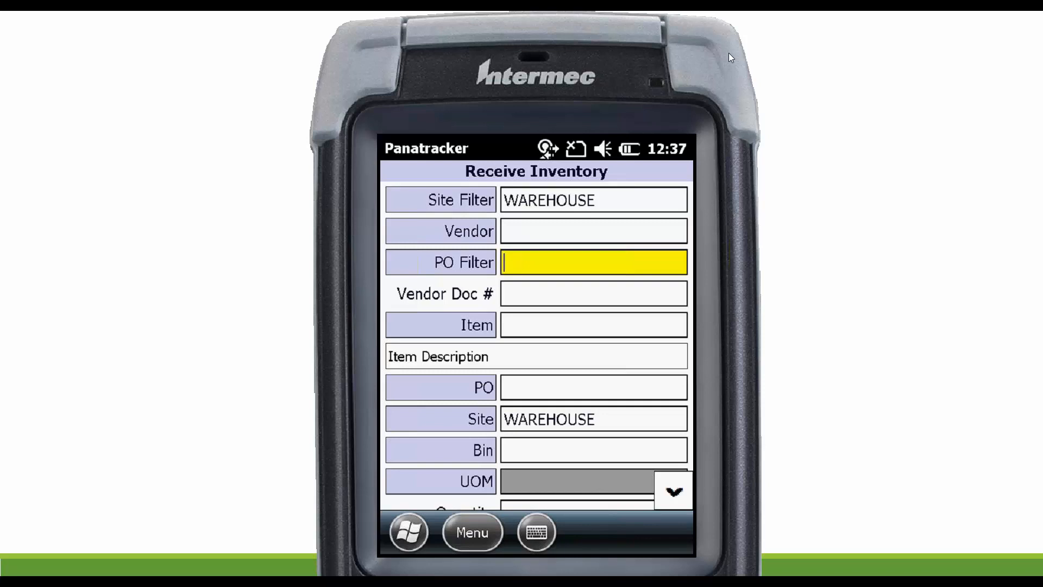
key(shift+Tab)
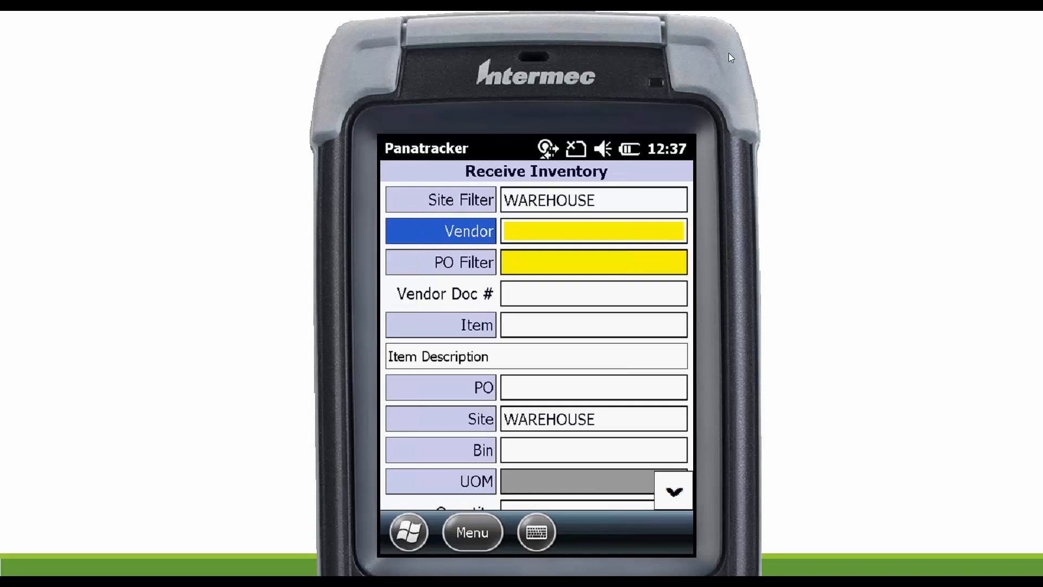
key(Return)
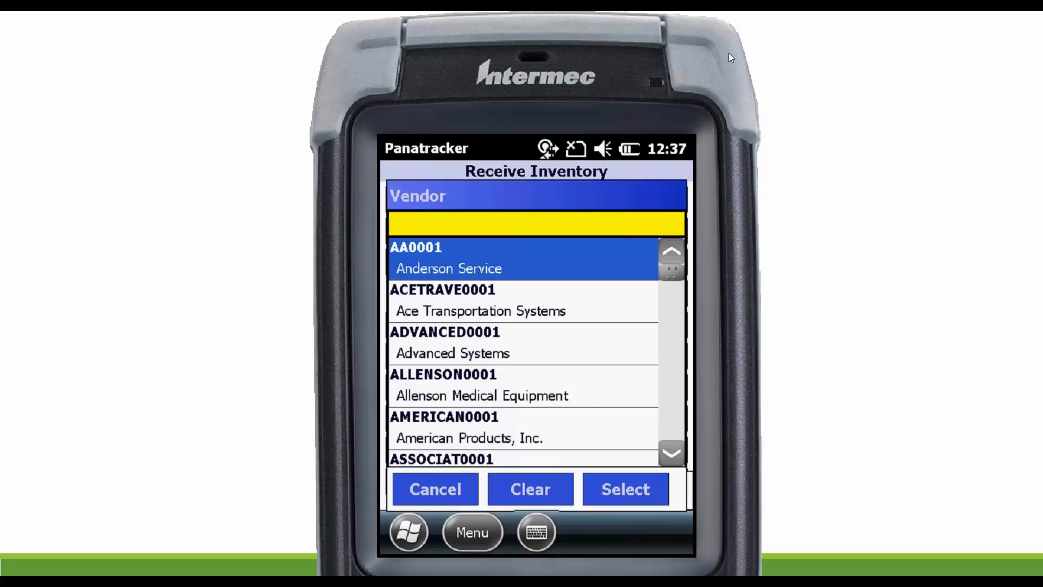
text(V)
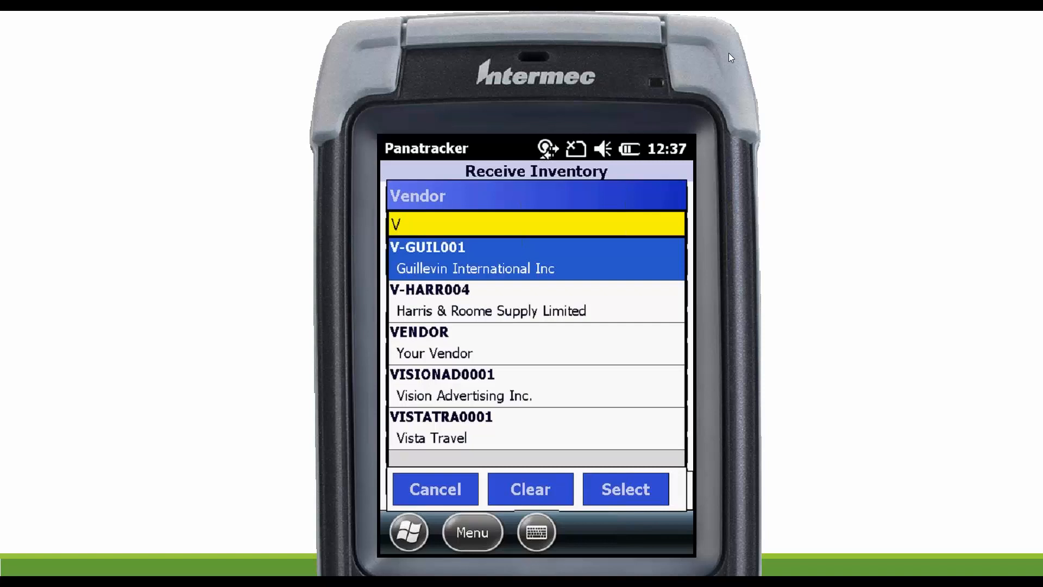
key(Down)
key(Down)
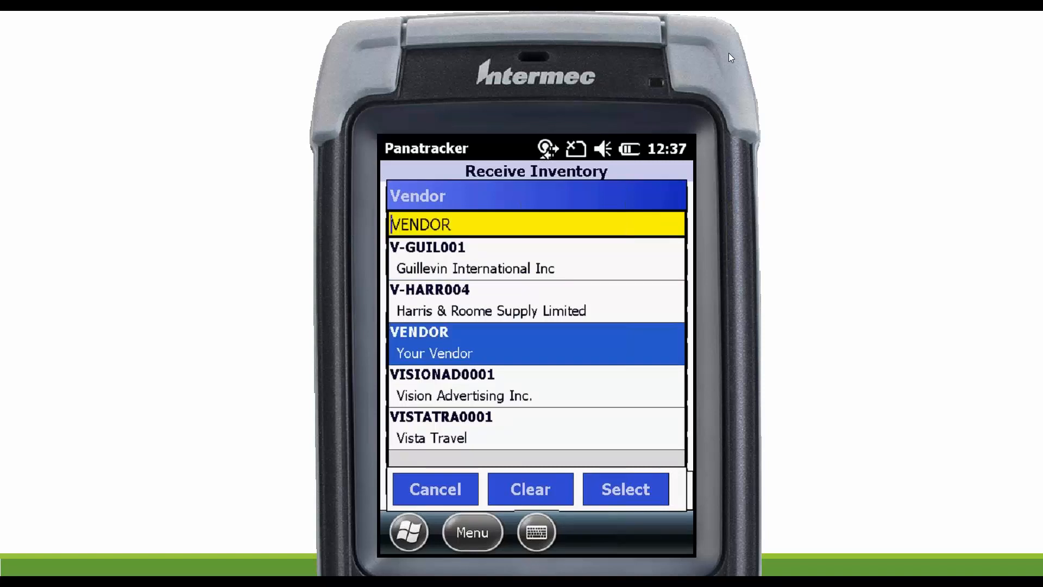
key(Return)
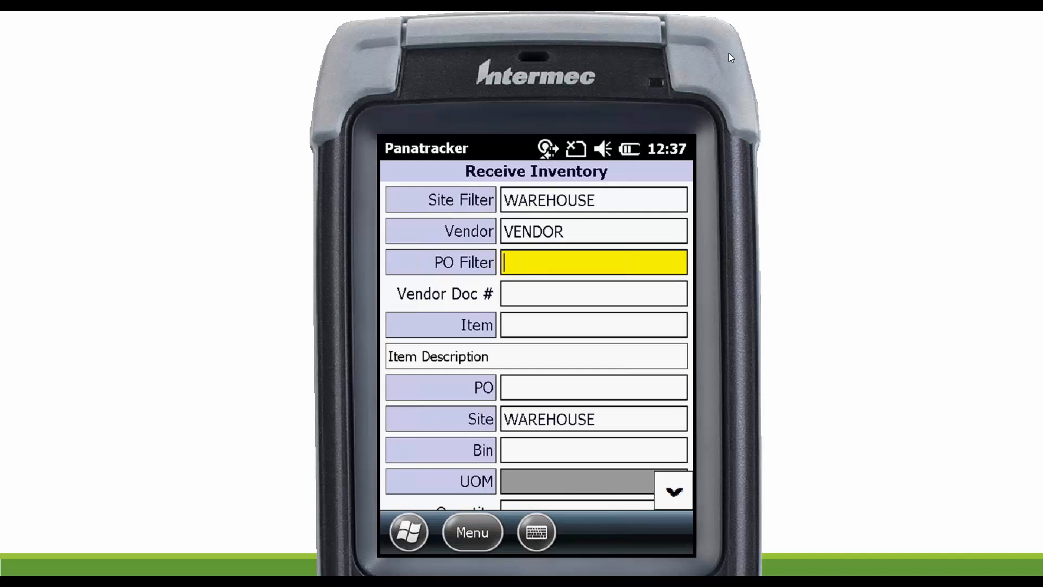
Filter the receipt to the vendor's last-listed purchase order due 6/24/2019, narrowing the purchase order lookup by its number.
key(Return)
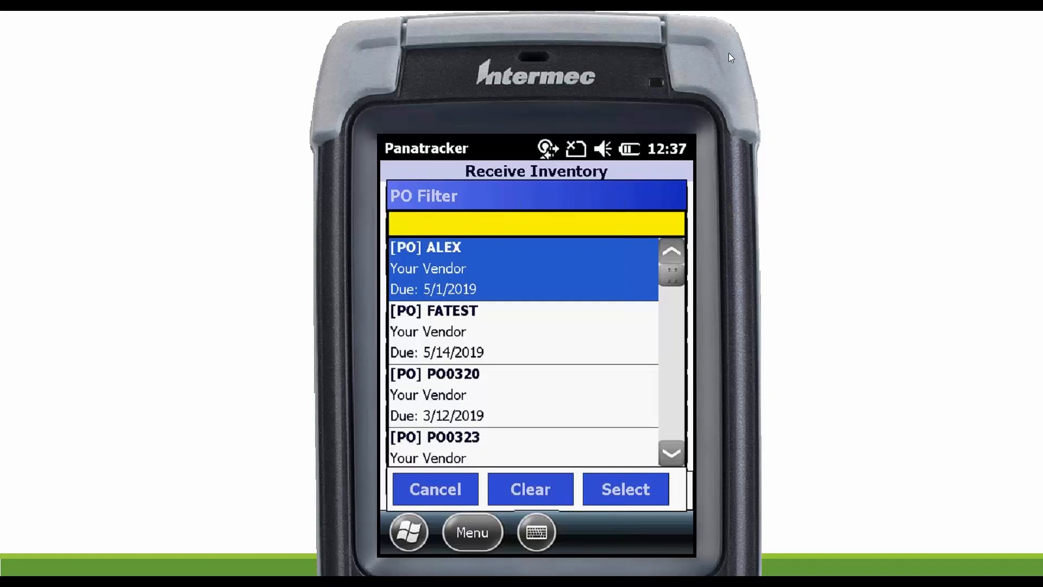
text(PO)
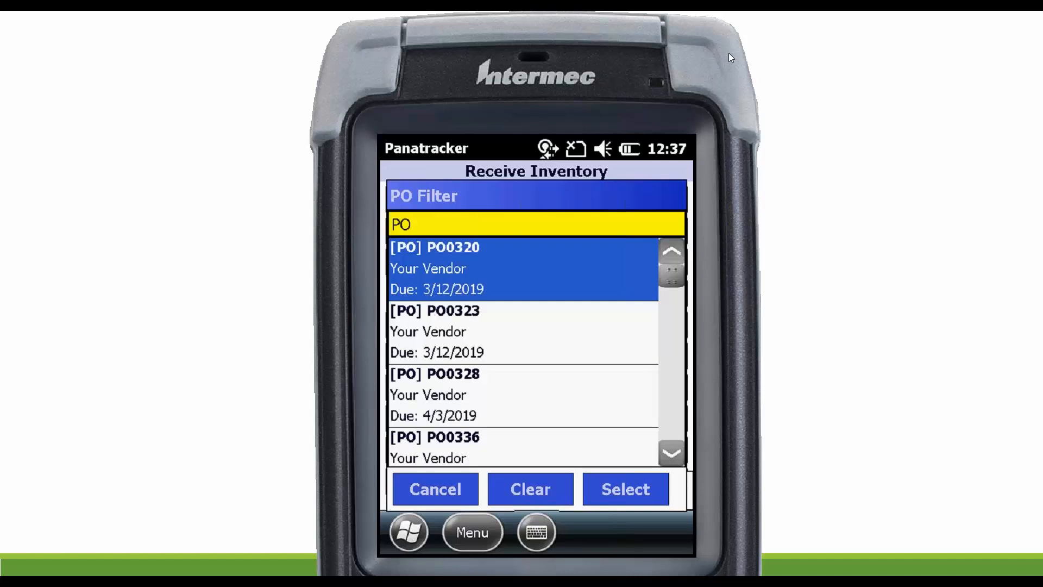
text(05)
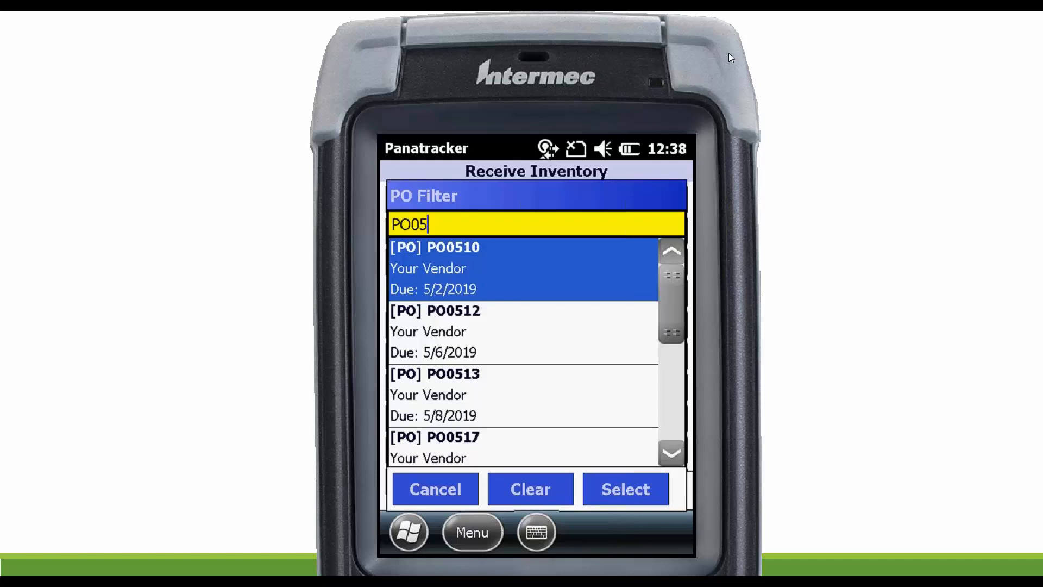
text(2)
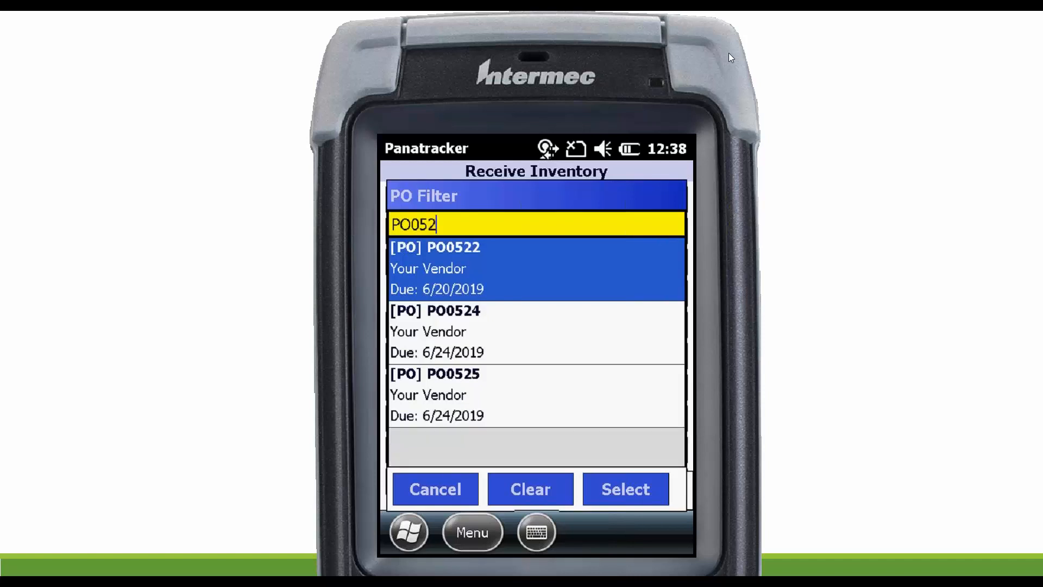
key(Down)
key(Down)
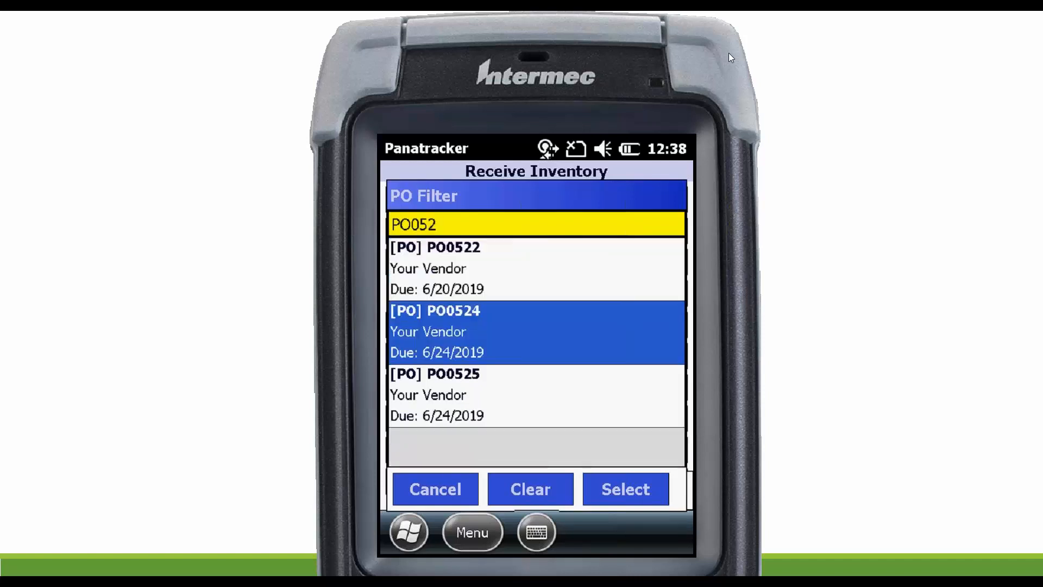
key(Return)
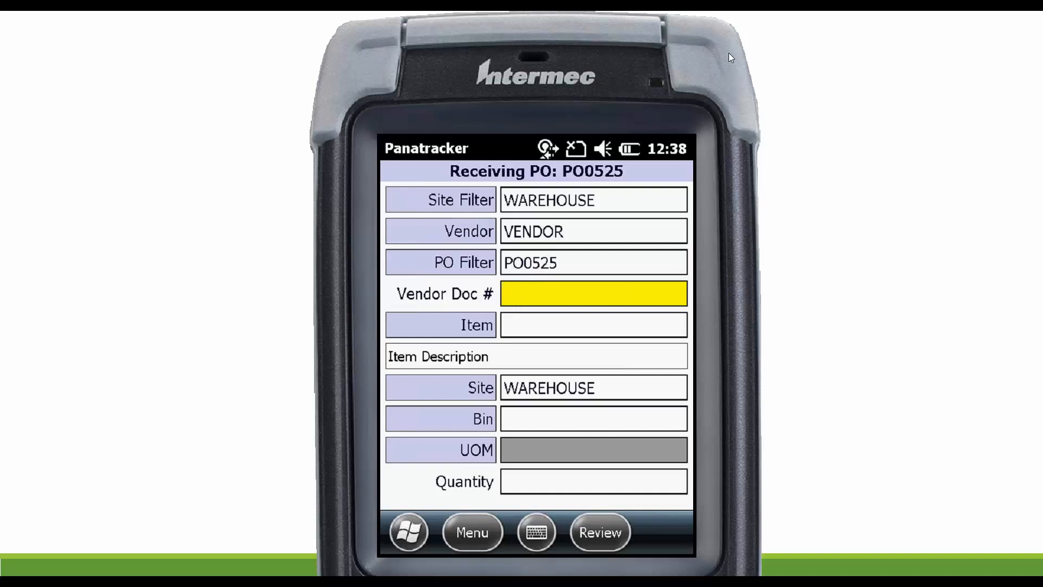
key(Tab)
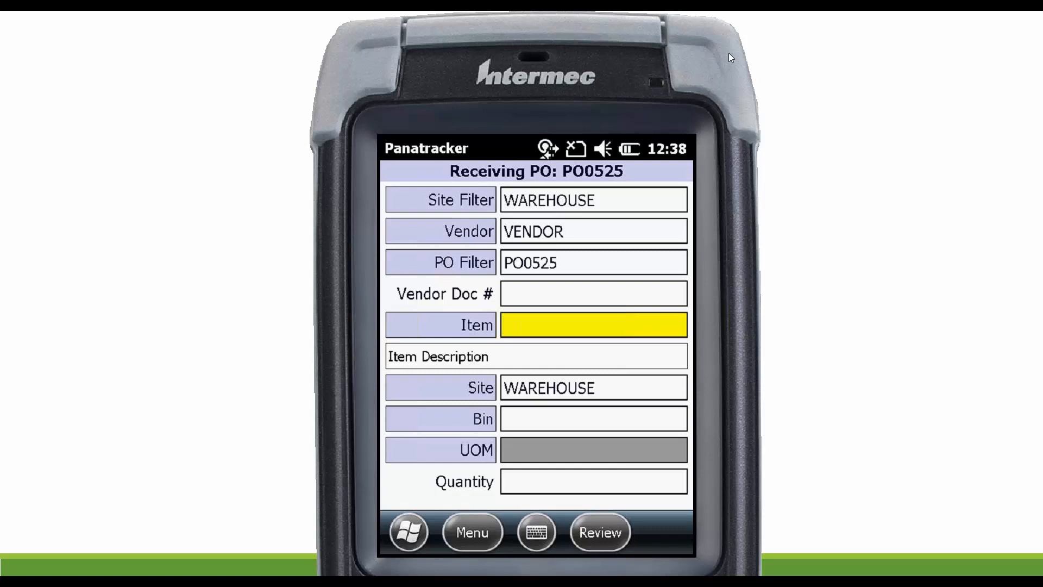
text(015645682306)
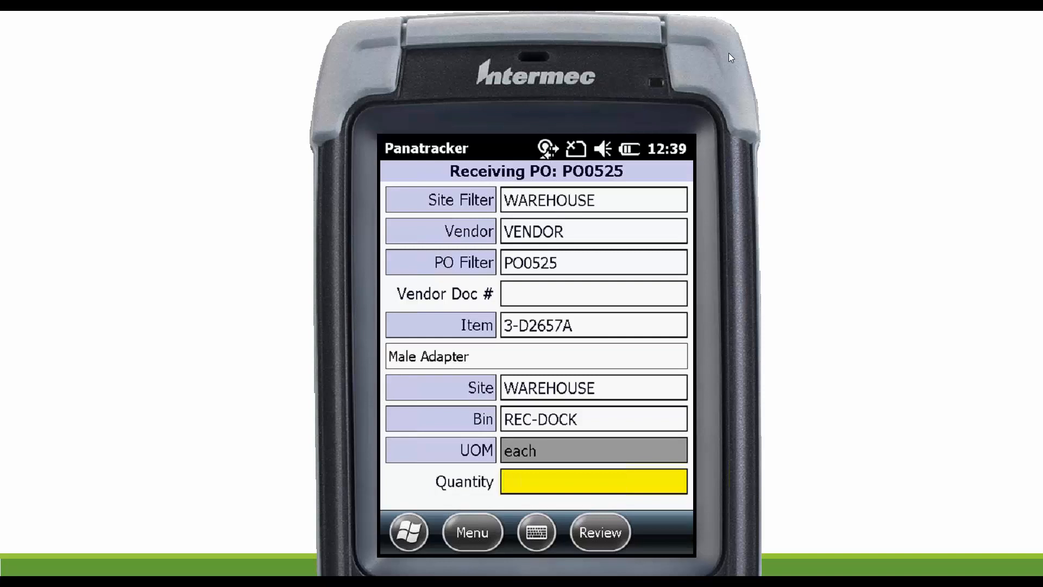
text(50)
key(Return)
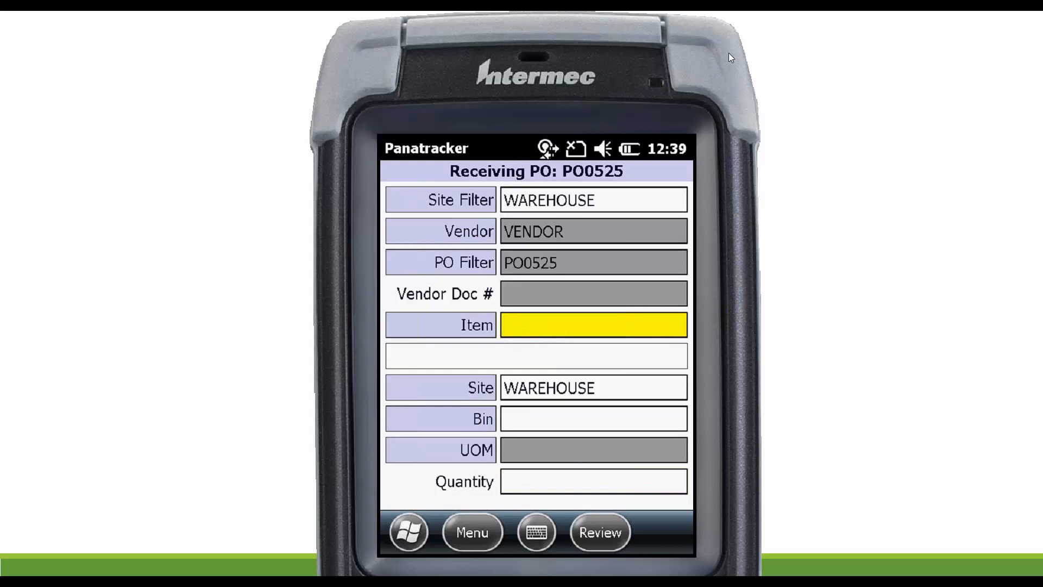
Receive a quantity of 25 for item 3-D2659A, the Female Adapter.
text(3-D2659A)
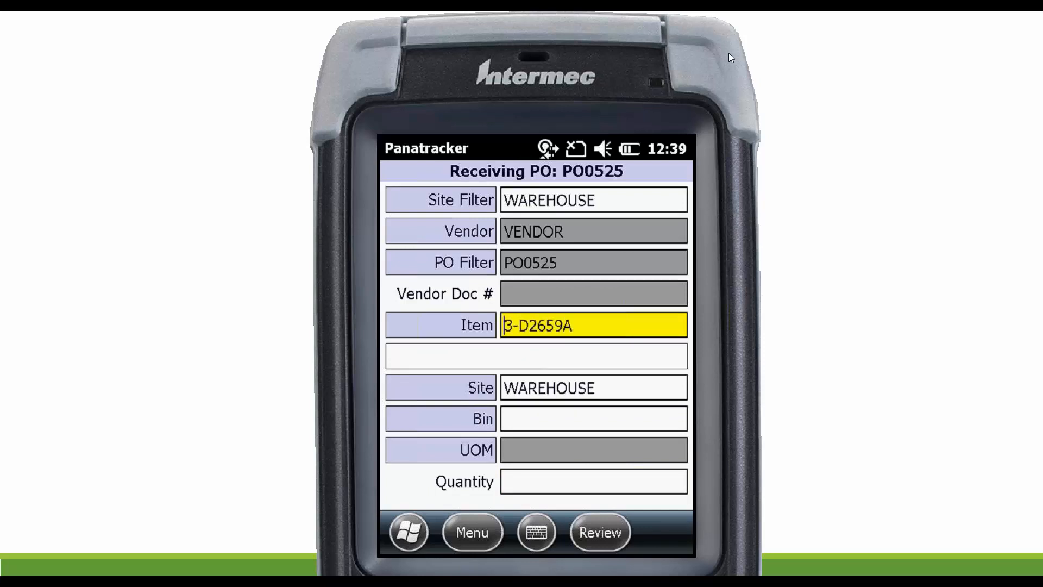
key(Return)
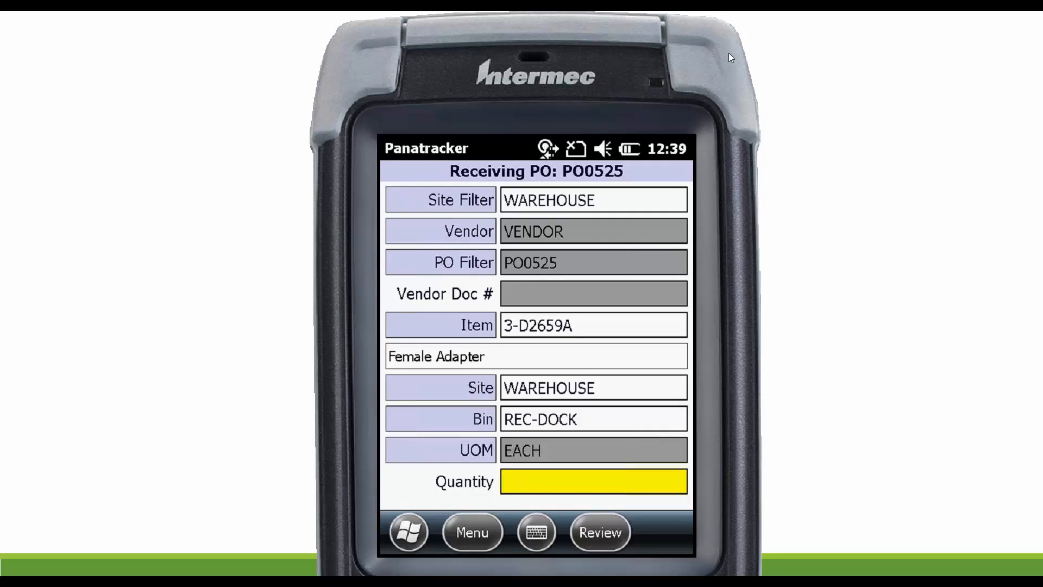
text(25)
key(Return)
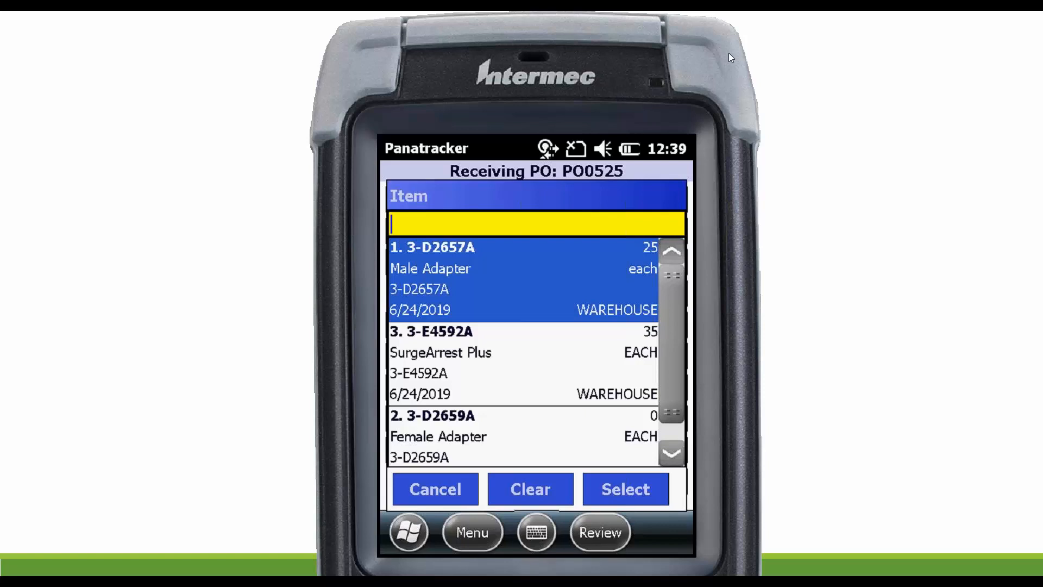
Choose item 3-E4592A from the purchase order's items and receive 35 into the OVERSTOCK bin.
key(Down)
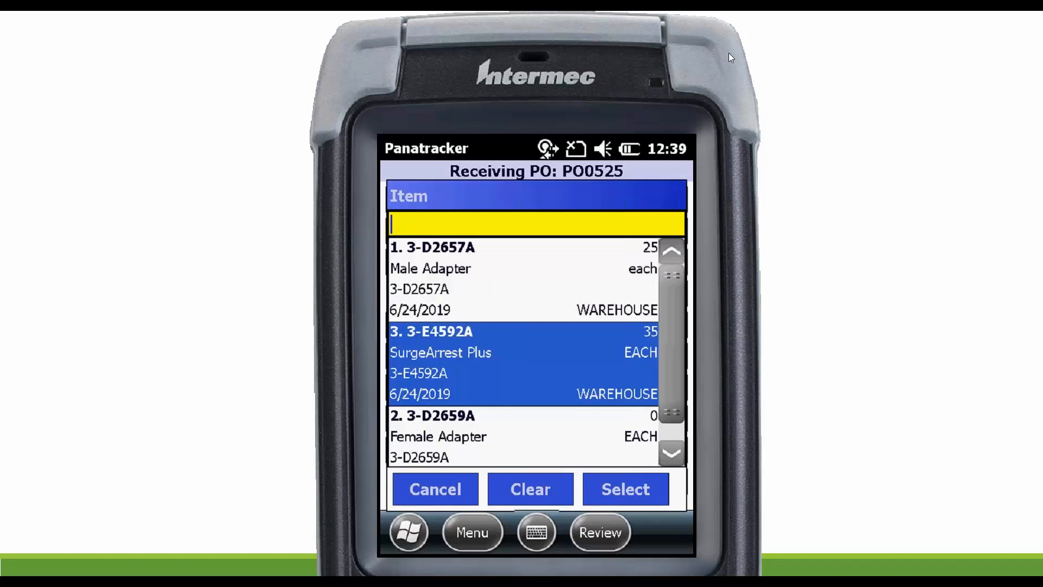
key(Return)
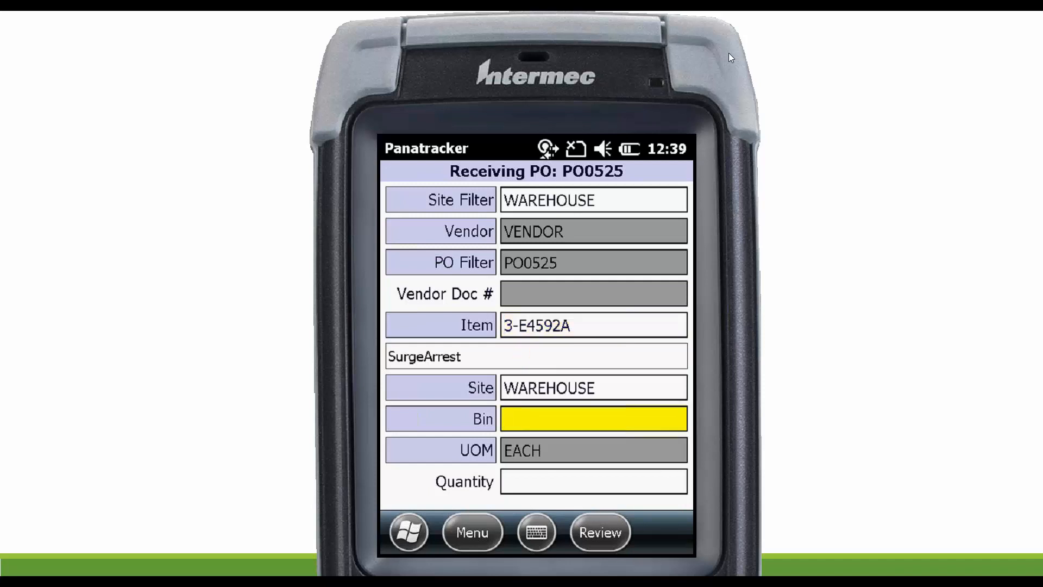
key(Return)
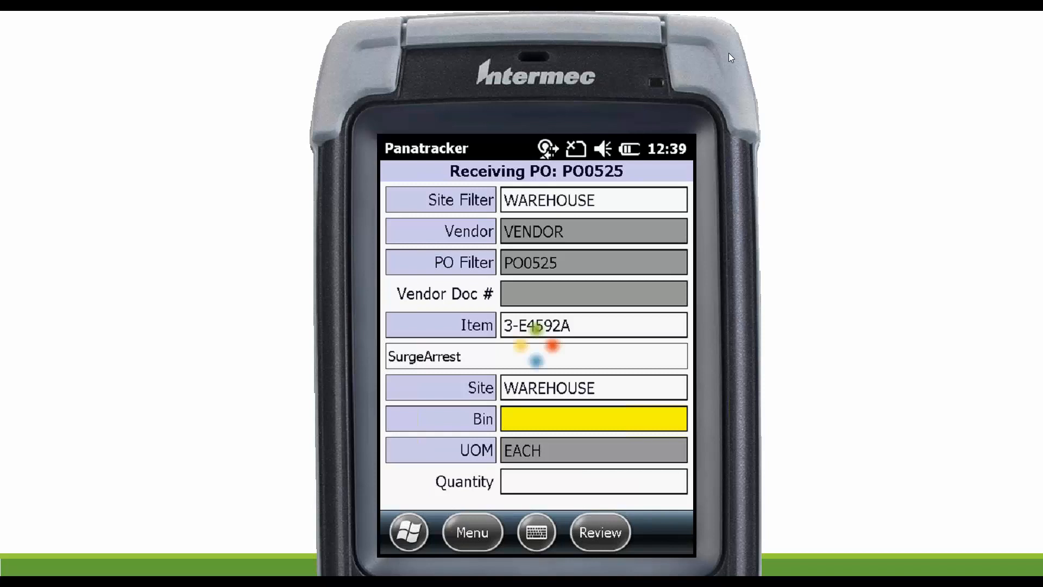
key(Down)
key(Down)
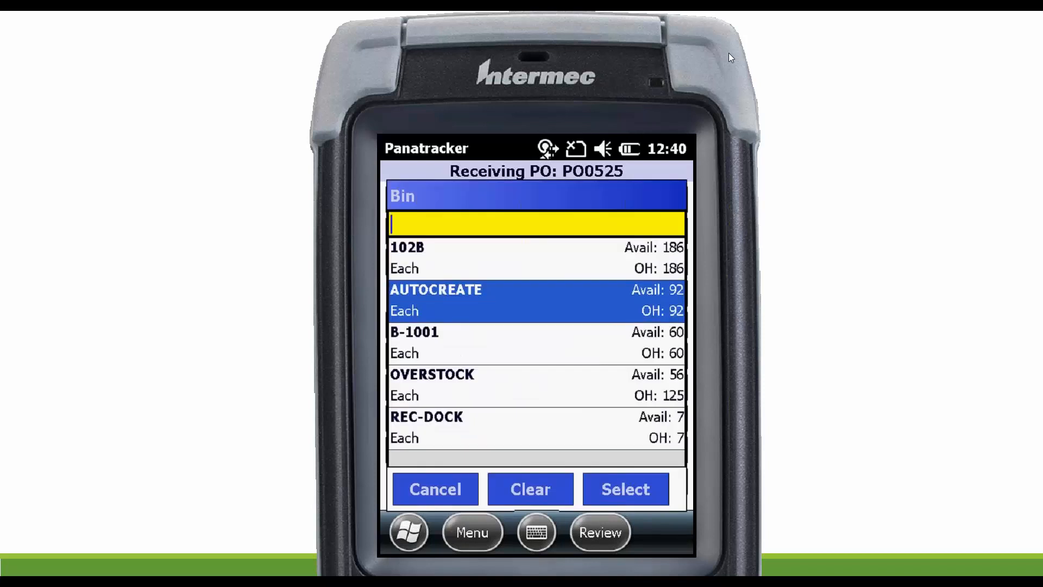
key(Down)
key(Return)
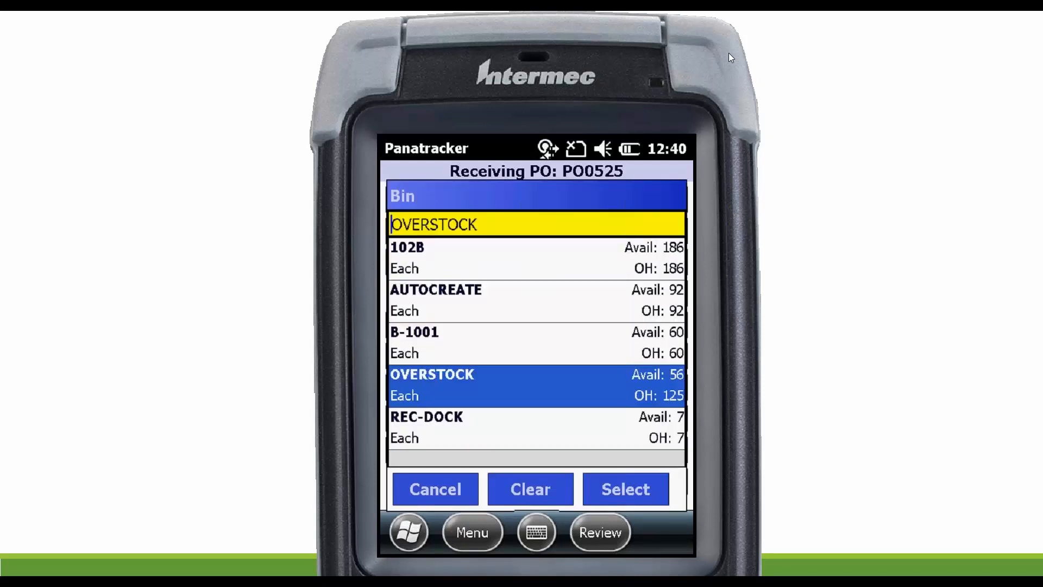
text(35)
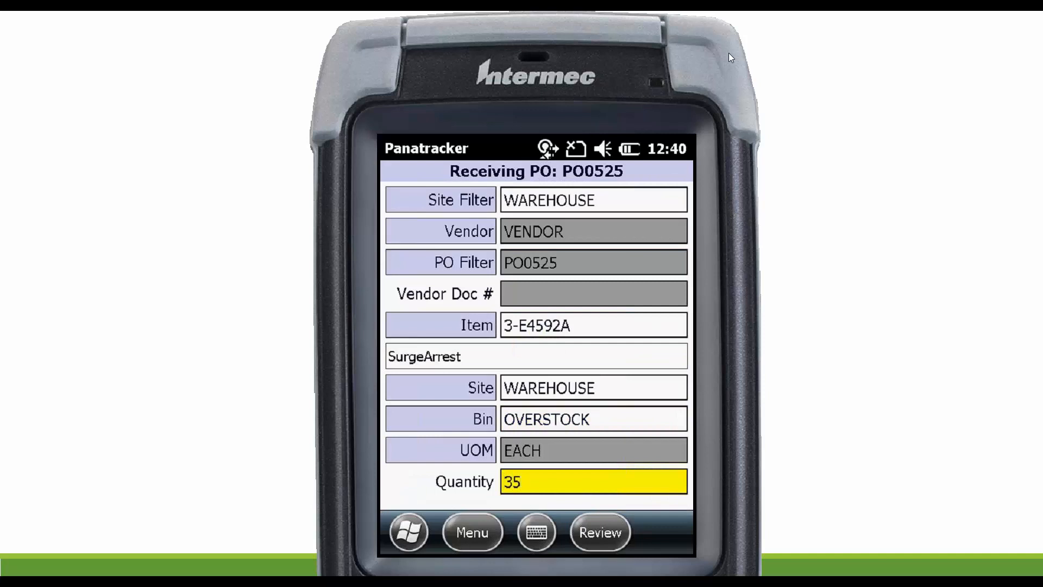
key(Return)
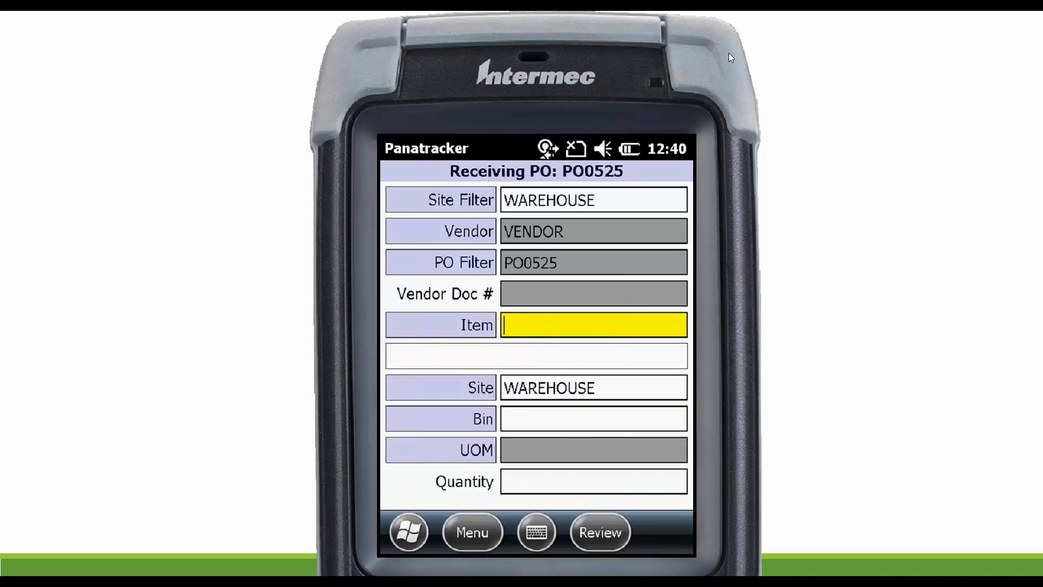
text(015645682306)
key(Return)
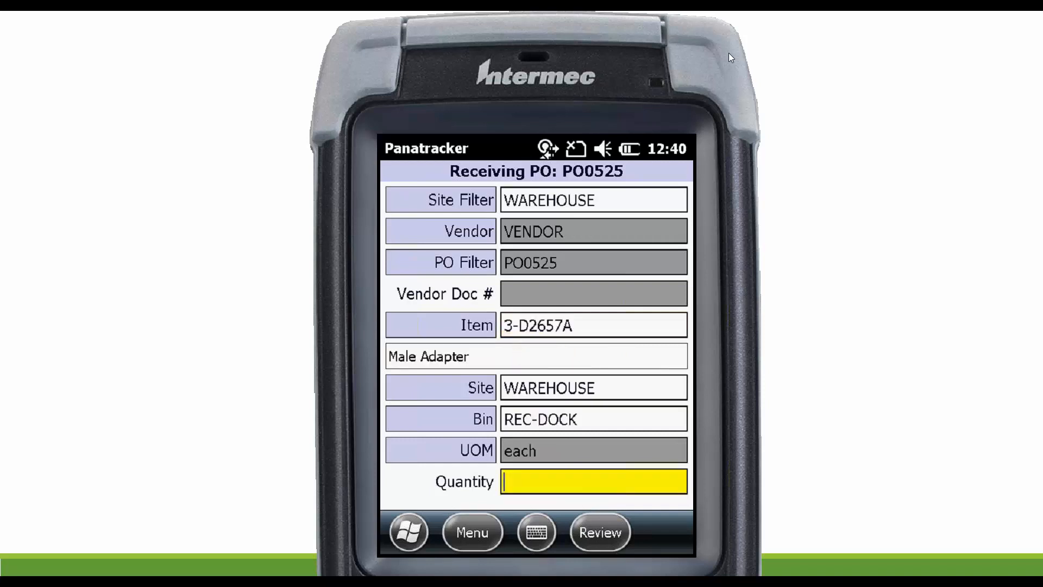
text(25)
key(Return)
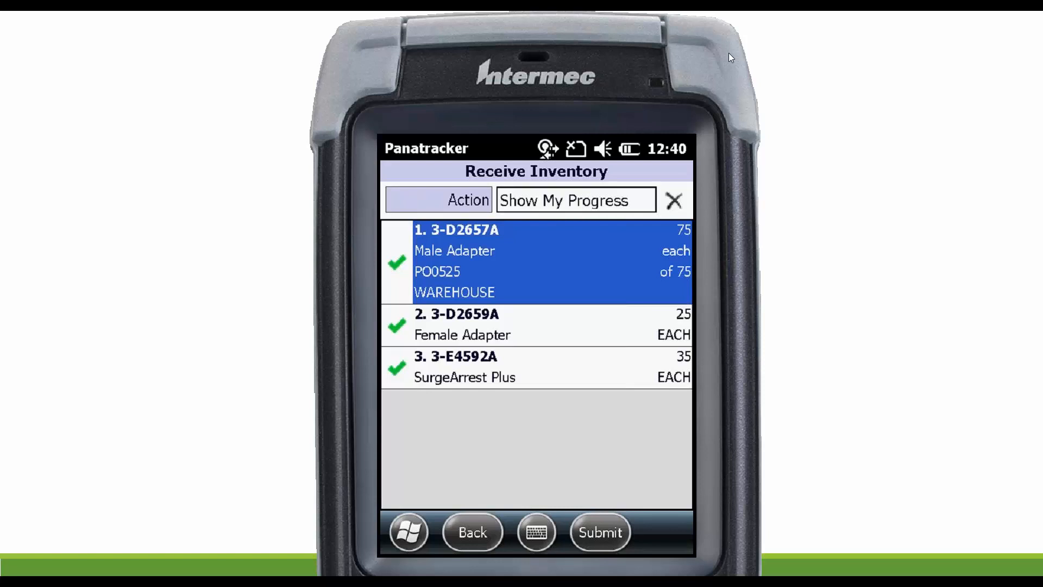
Review the received lines down to SurgeArrest Plus and submit the inventory receipt.
key(Down)
key(Down)
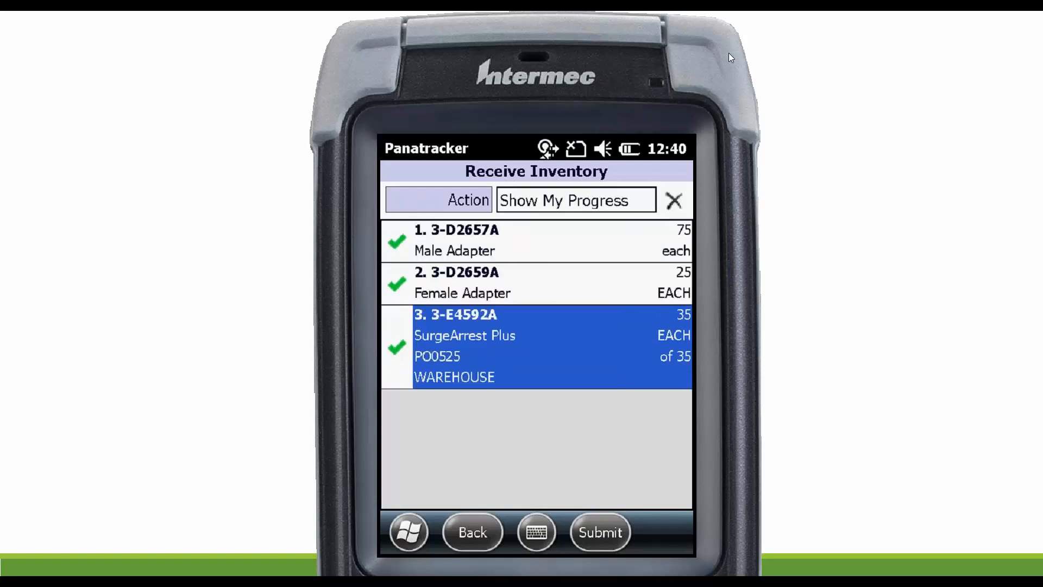
key(F2)
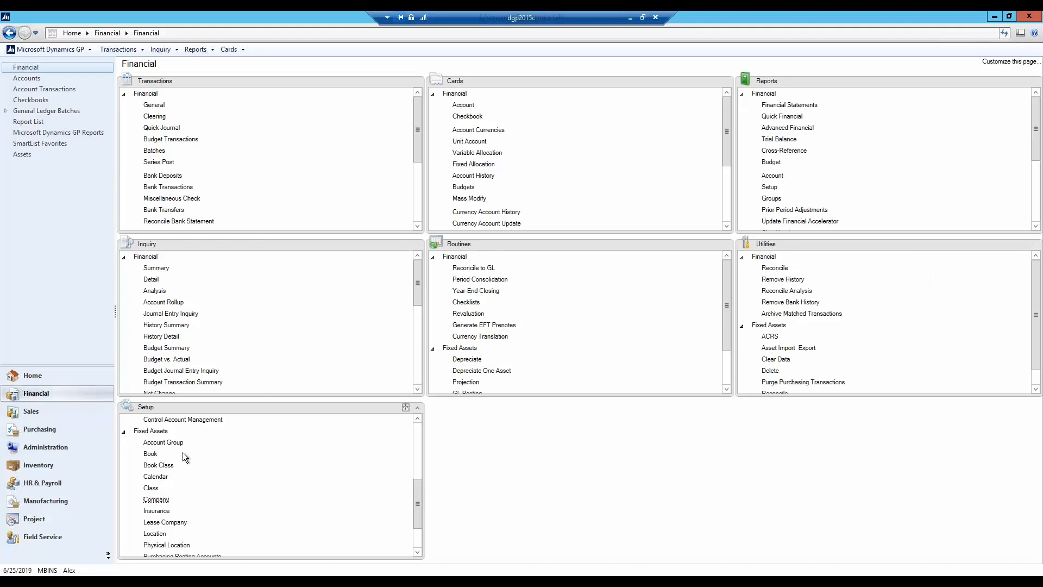
Switch to Microsoft Dynamics GP, open the unposted receipt from batch EMB-062519 in Receivings Transaction Entry, and collapse its line details.
click(77, 432)
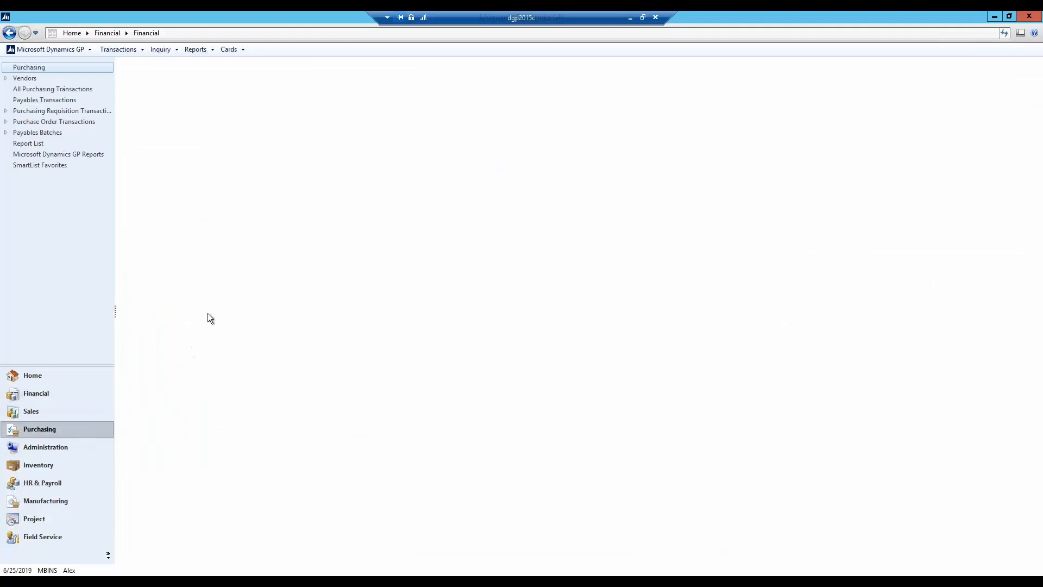
click(203, 129)
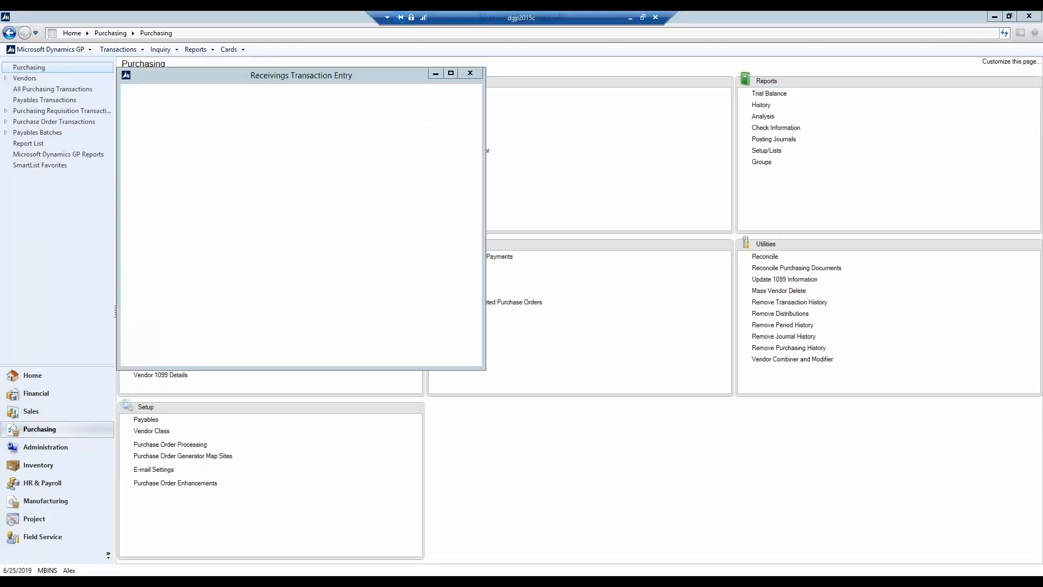
drag(458, 77, 627, 79)
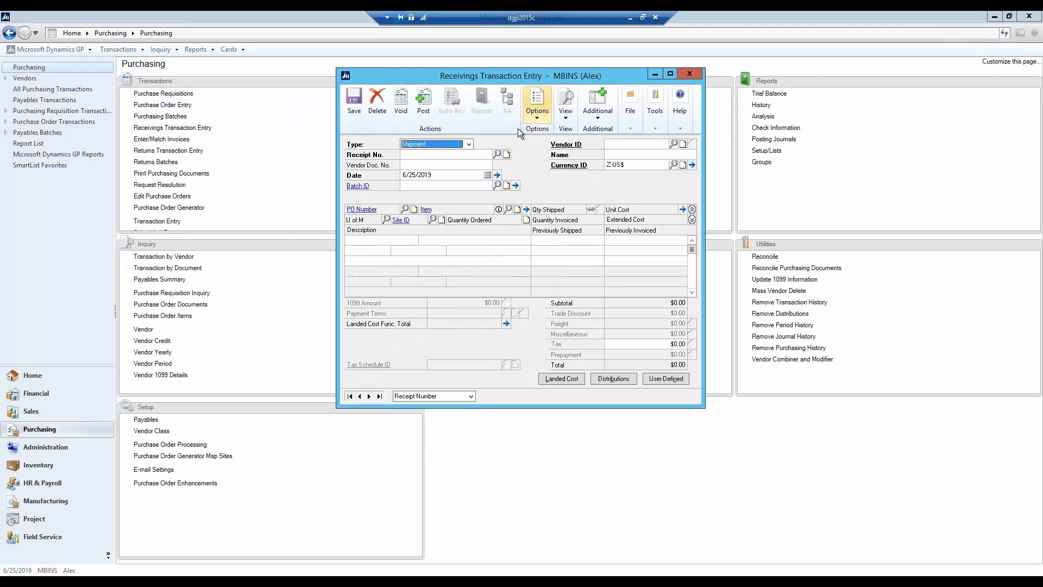
click(497, 155)
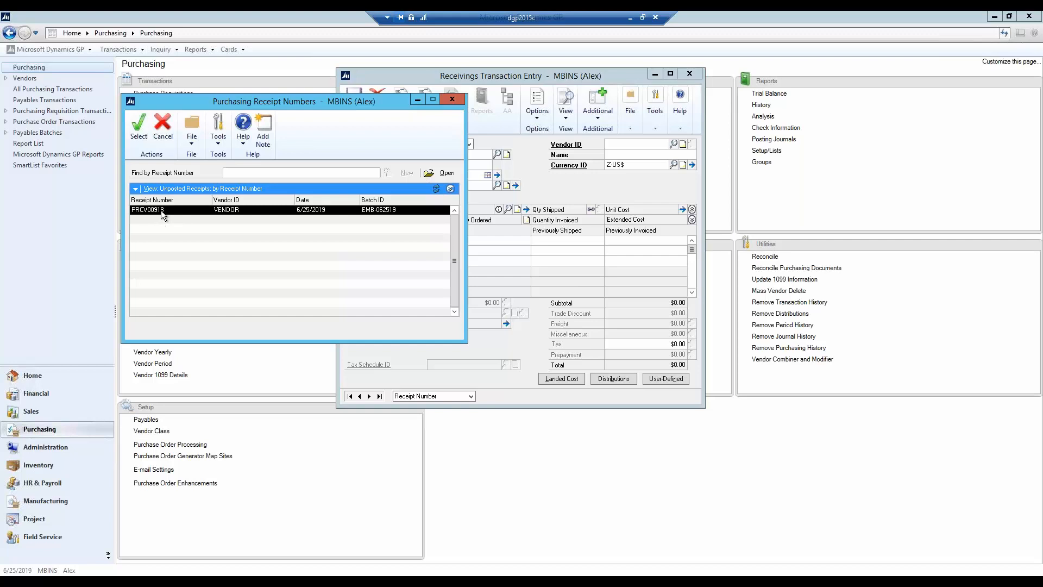
double_click(161, 210)
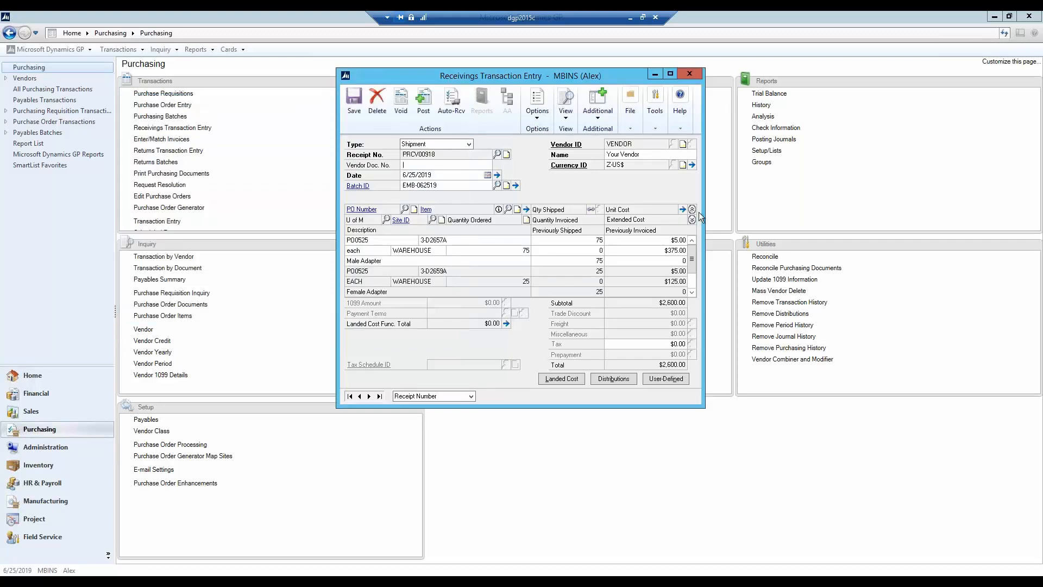
click(692, 210)
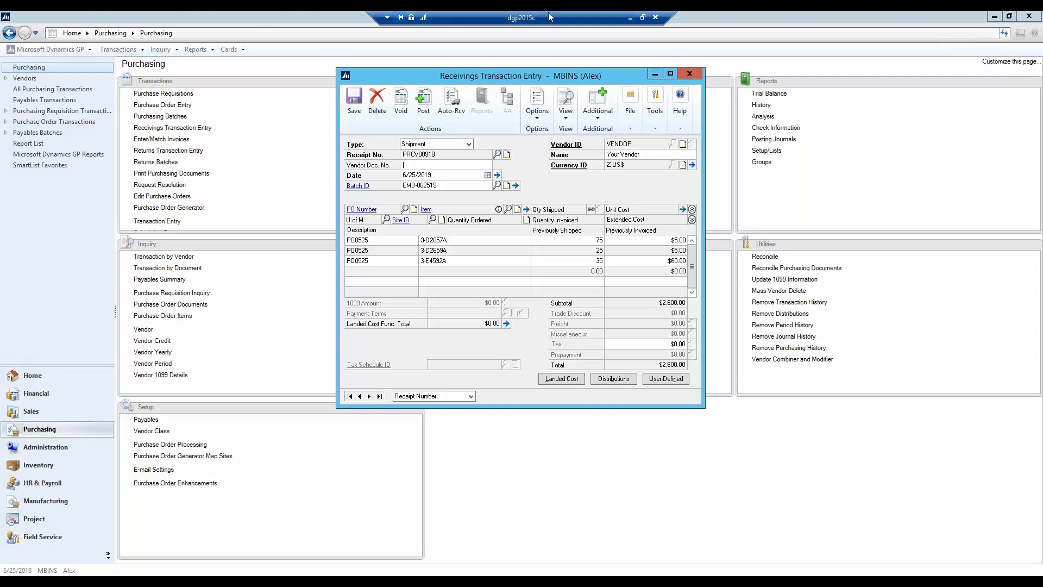
Switch back to Panatracker and set REC-DOCK as the source bin for Bin Put Away.
click(643, 17)
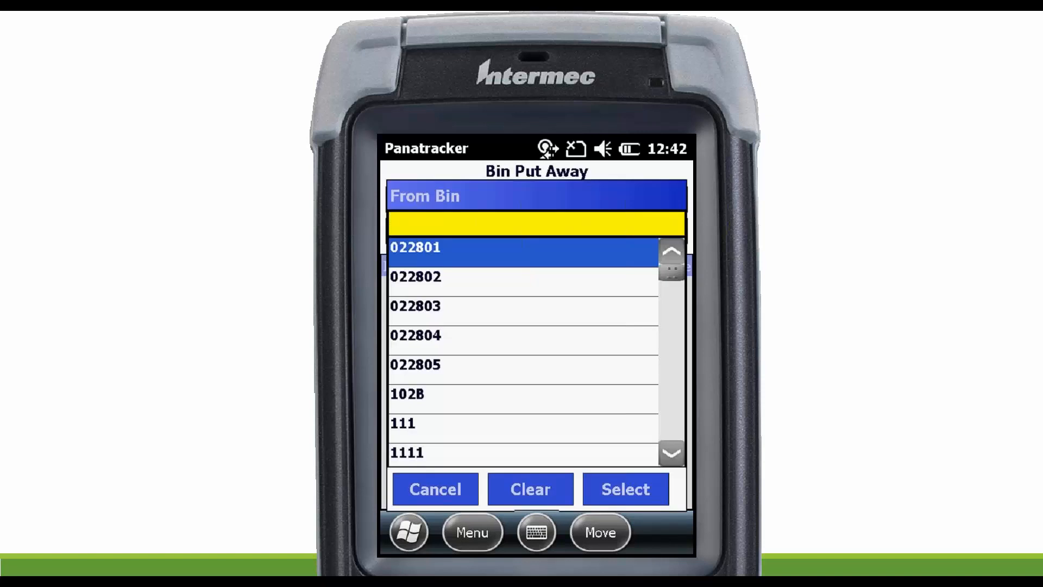
text(RE)
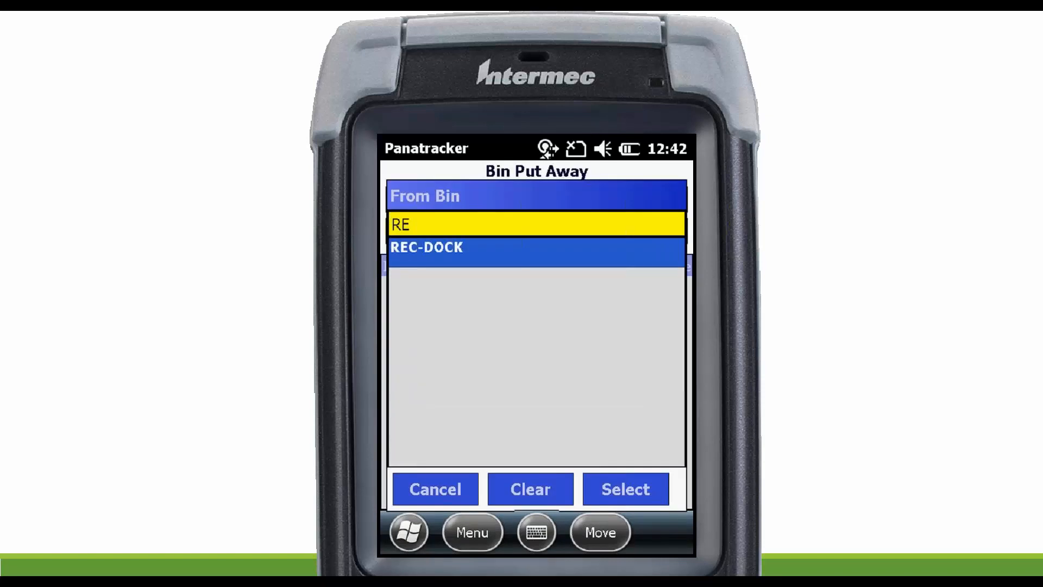
key(Return)
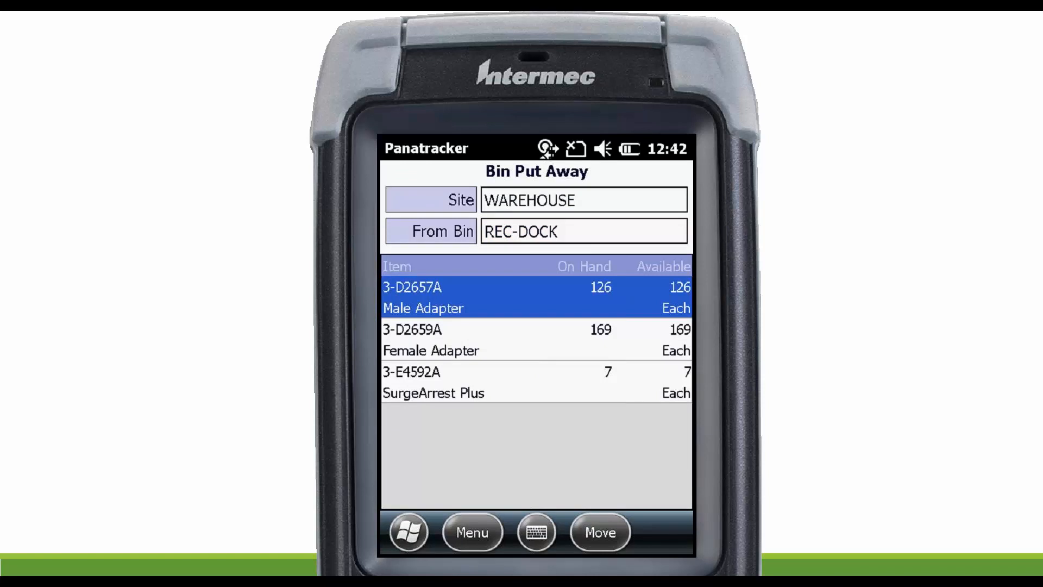
click(600, 533)
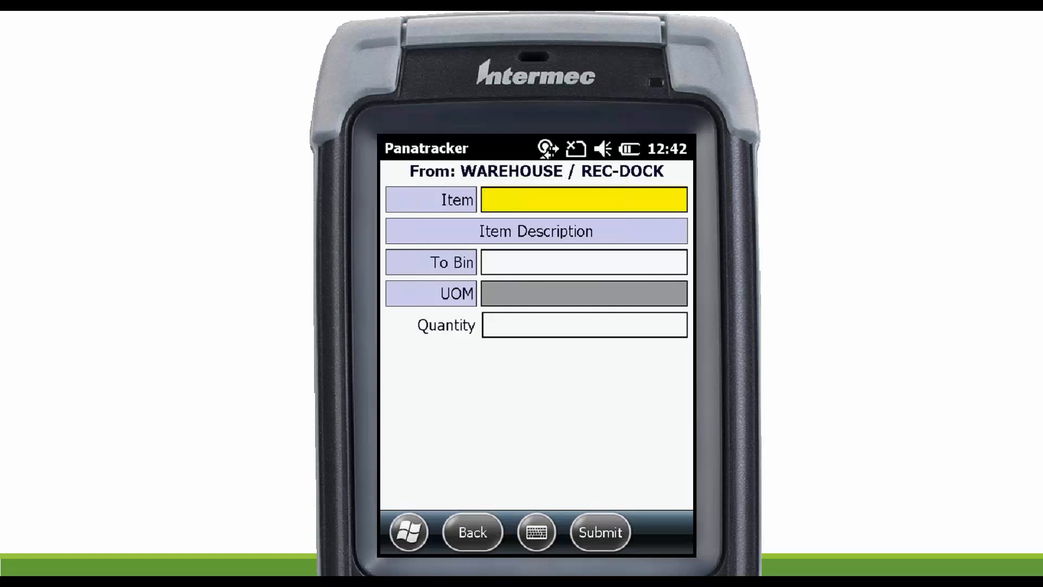
text(015645682306)
key(Return)
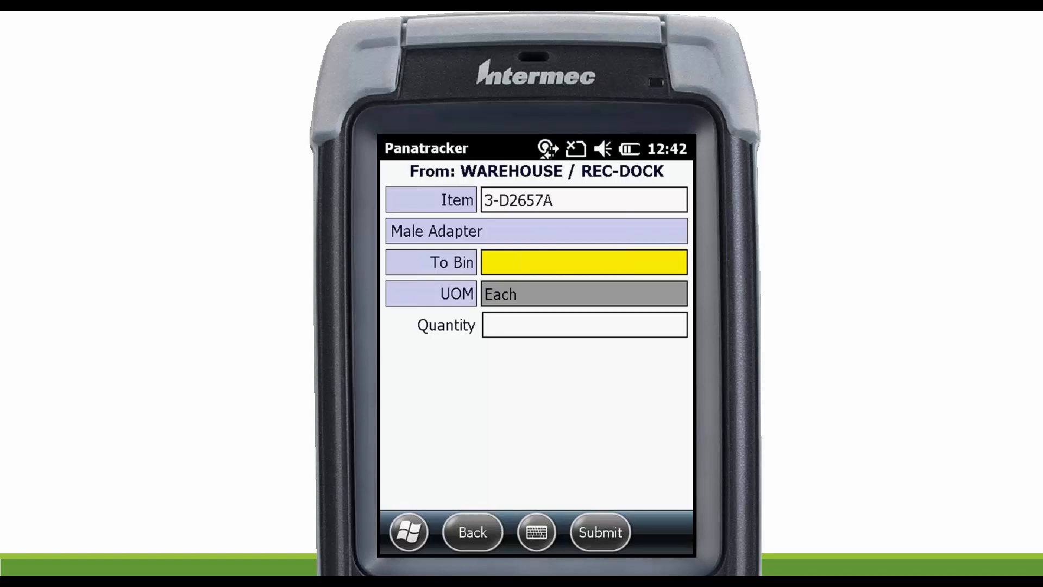
text(1)
key(BackSpace)
text(A100)
key(Return)
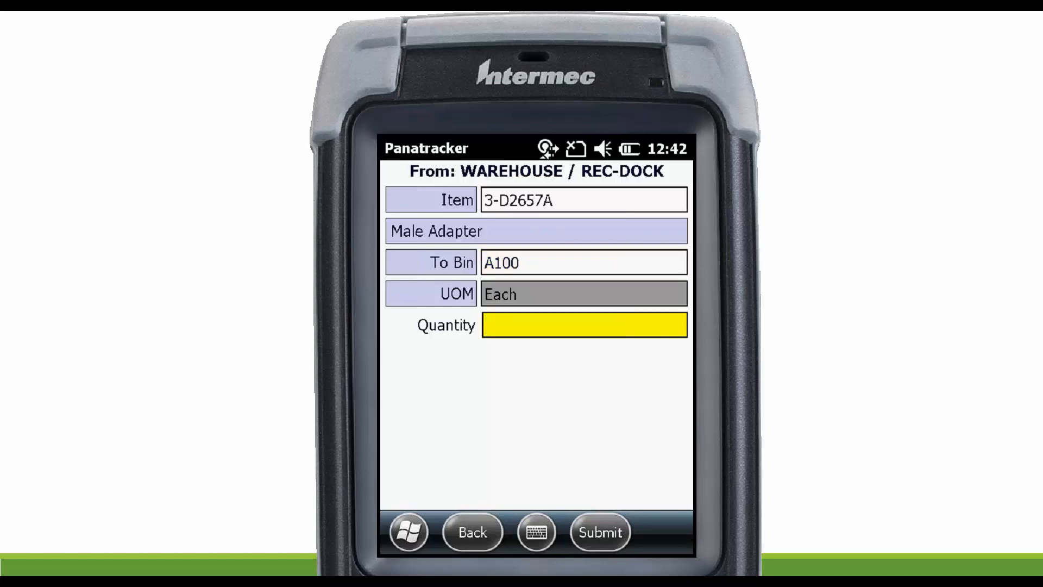
text(25)
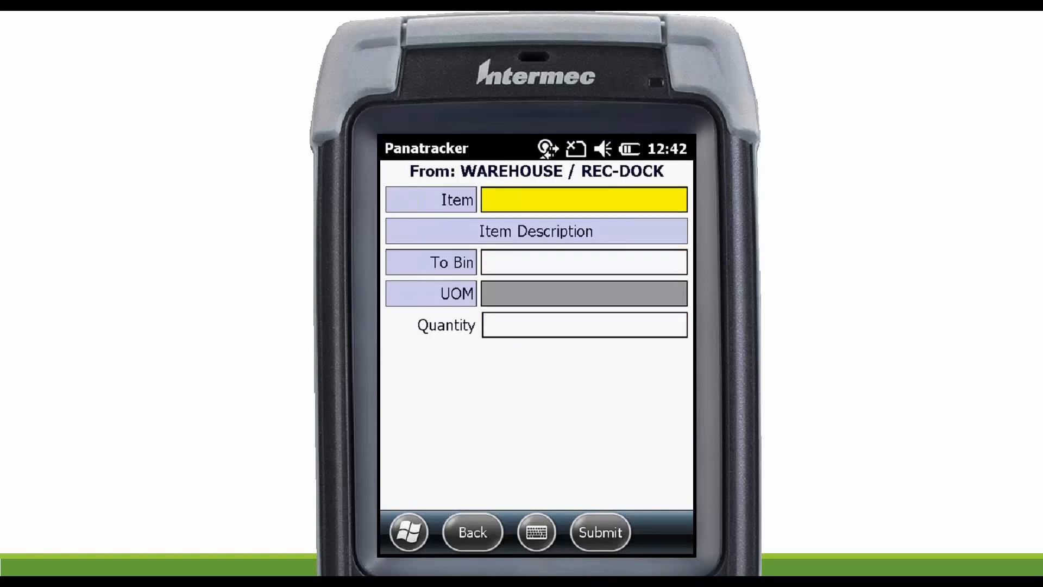
Put away 1 of item 3-D2659A, trying bin A100 first and then choosing 102B from the available bins.
text(3-D2659A)
key(Return)
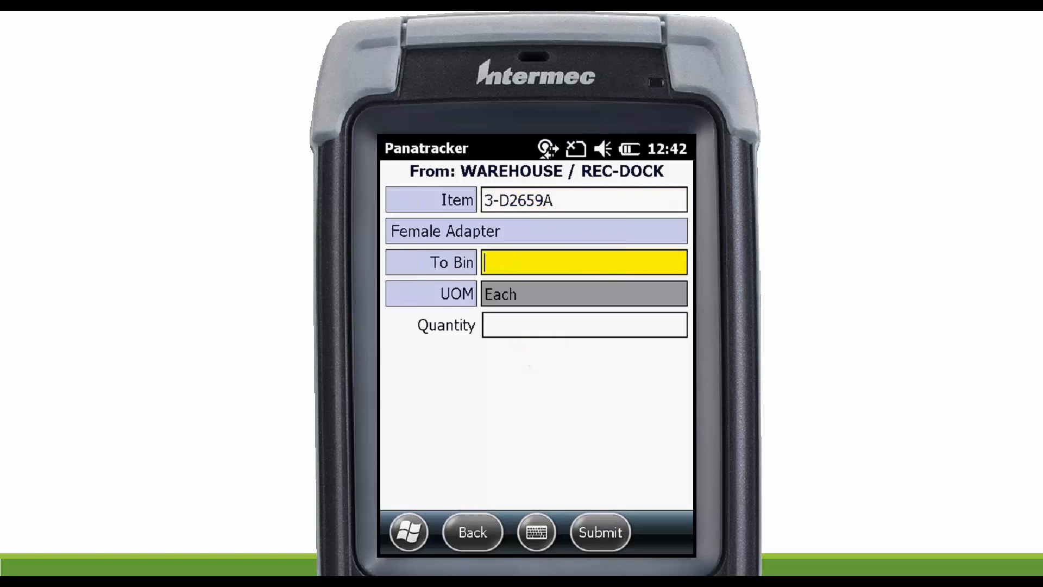
text(A100)
key(Return)
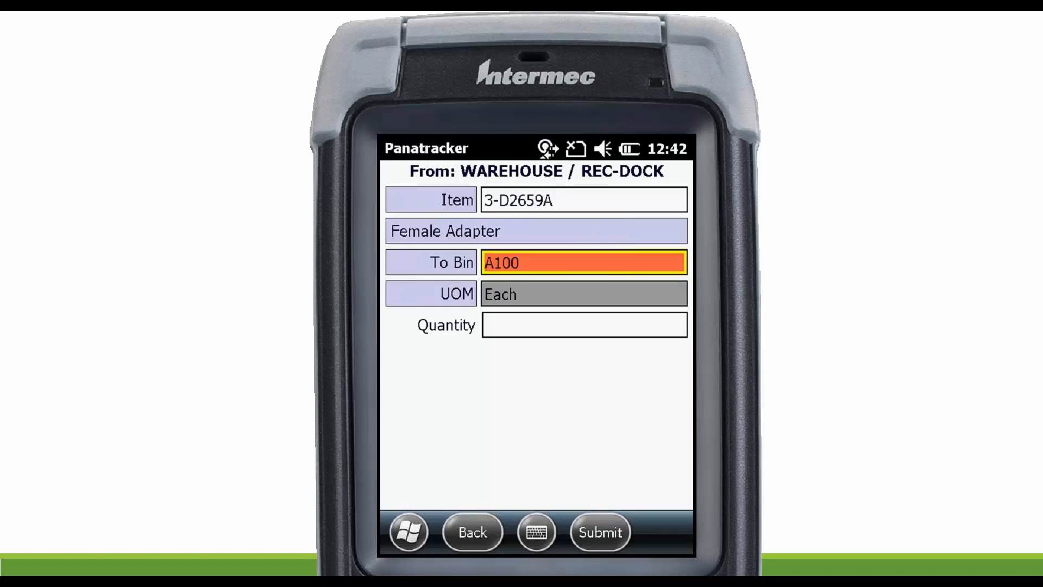
key(Return)
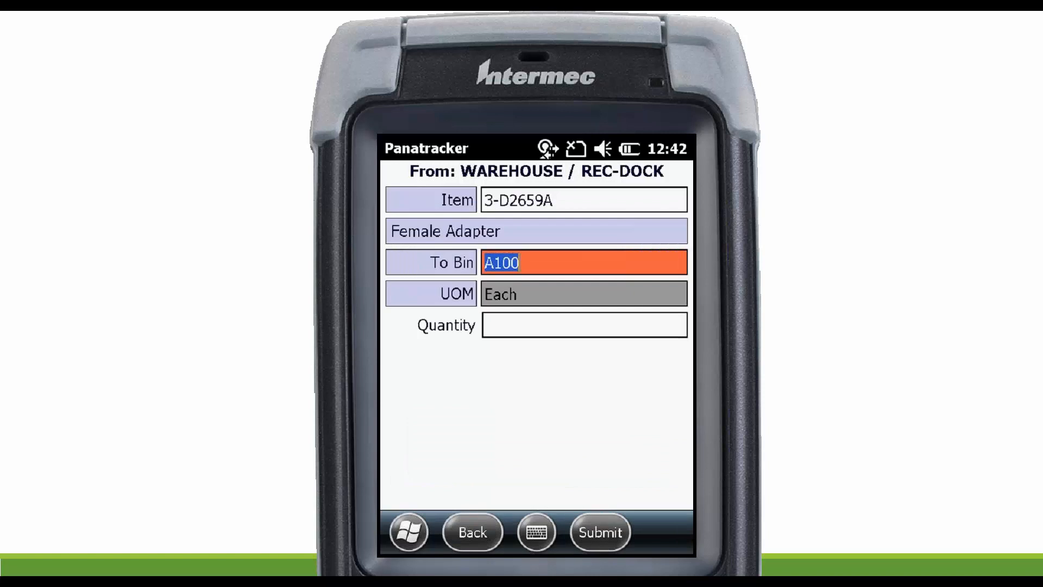
key(BackSpace)
key(Return)
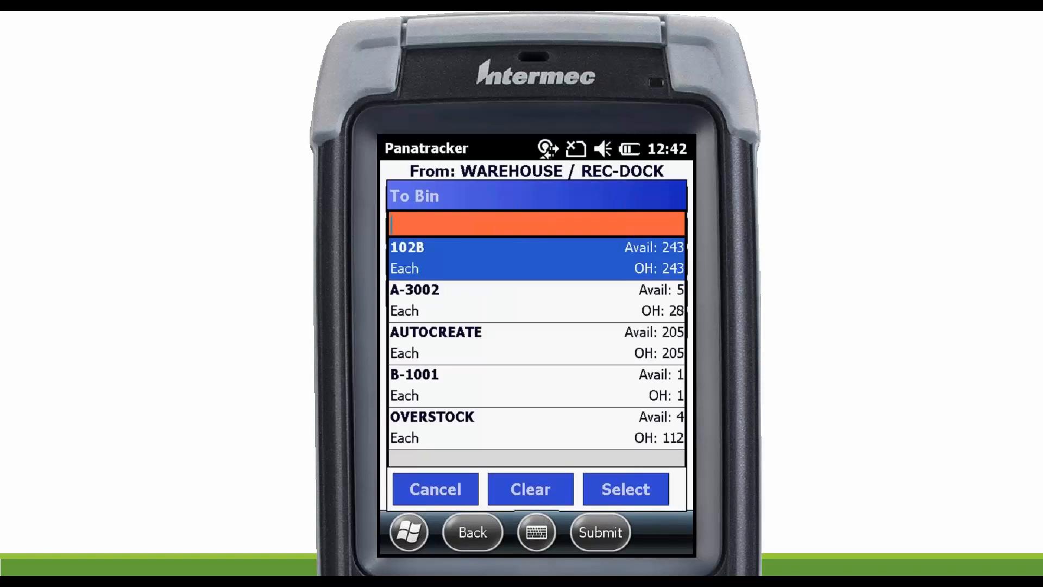
click(536, 258)
key(Return)
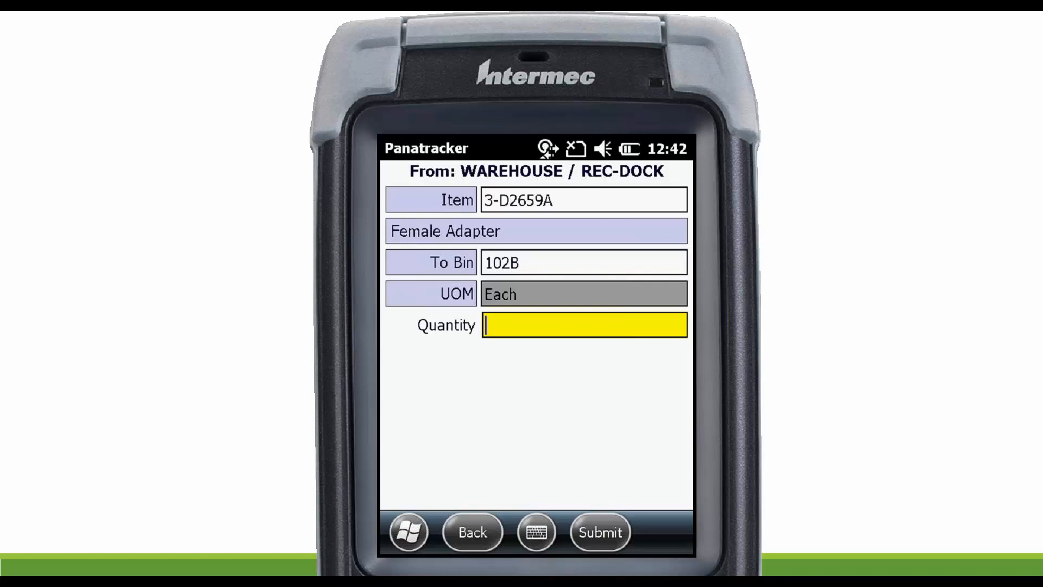
text(1)
key(Return)
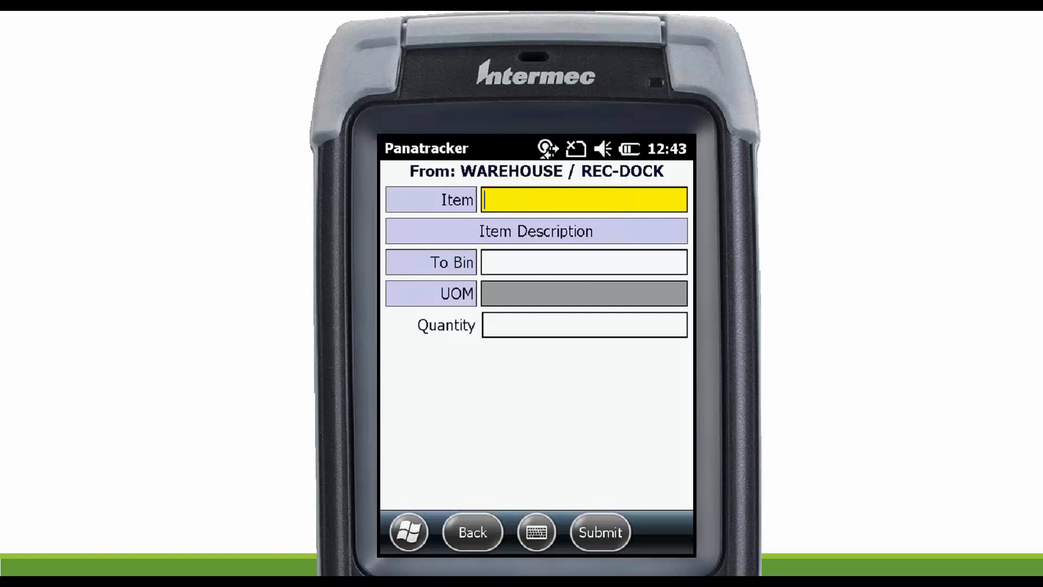
Return to the REC-DOCK item list and leave Bin Put Away for the Inventory Track options.
click(473, 532)
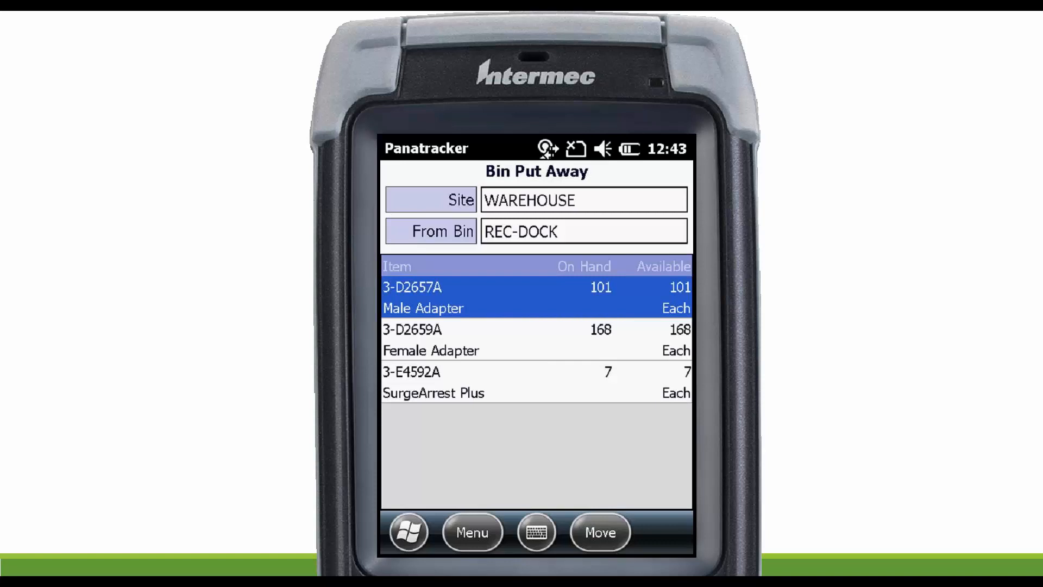
key(Escape)
key(Escape)
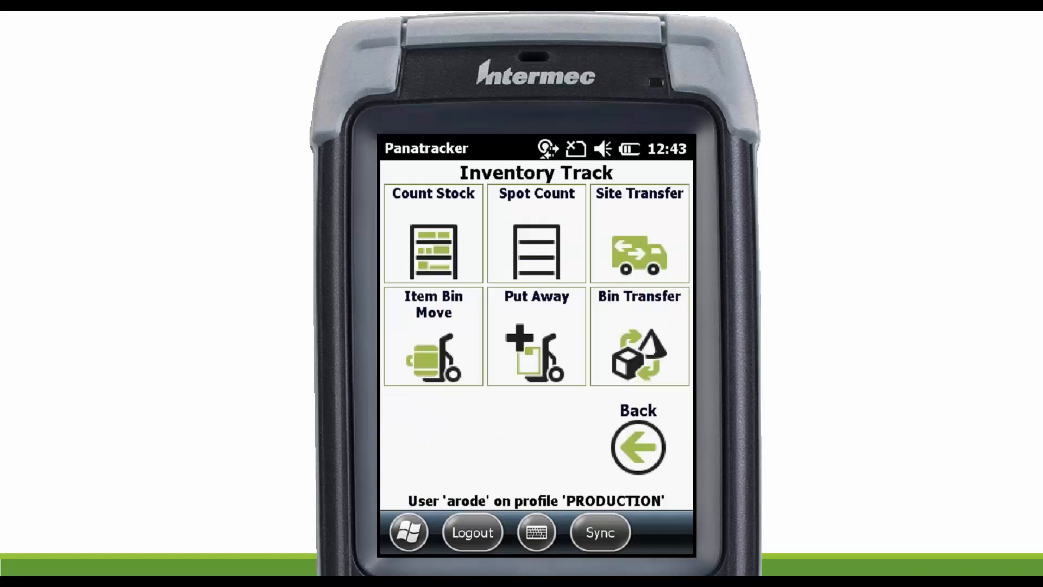
Open Fulfill Order under Orders, find the Associated Insurance order by its order number, and open its item list.
click(639, 337)
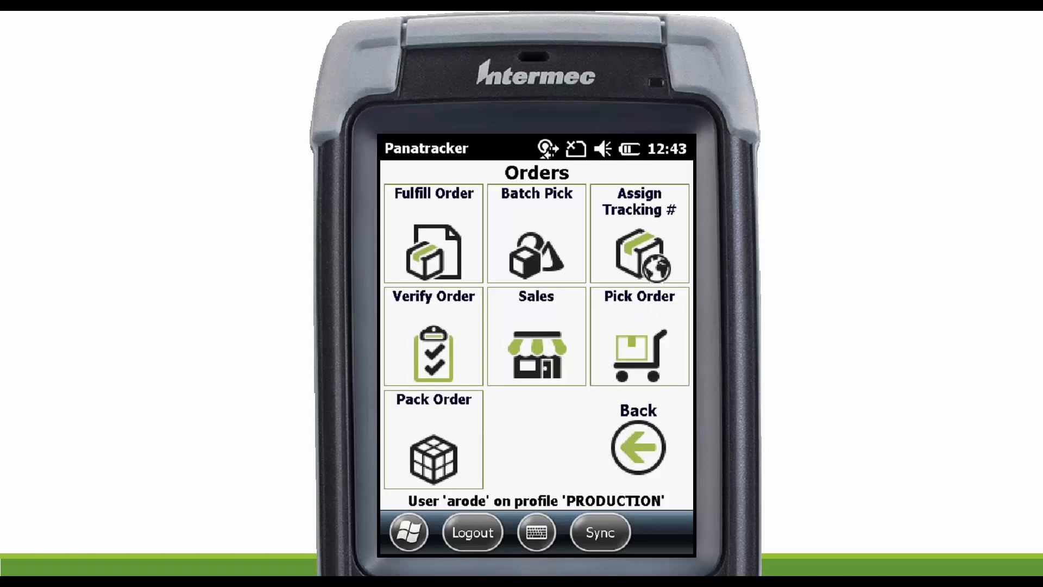
click(433, 233)
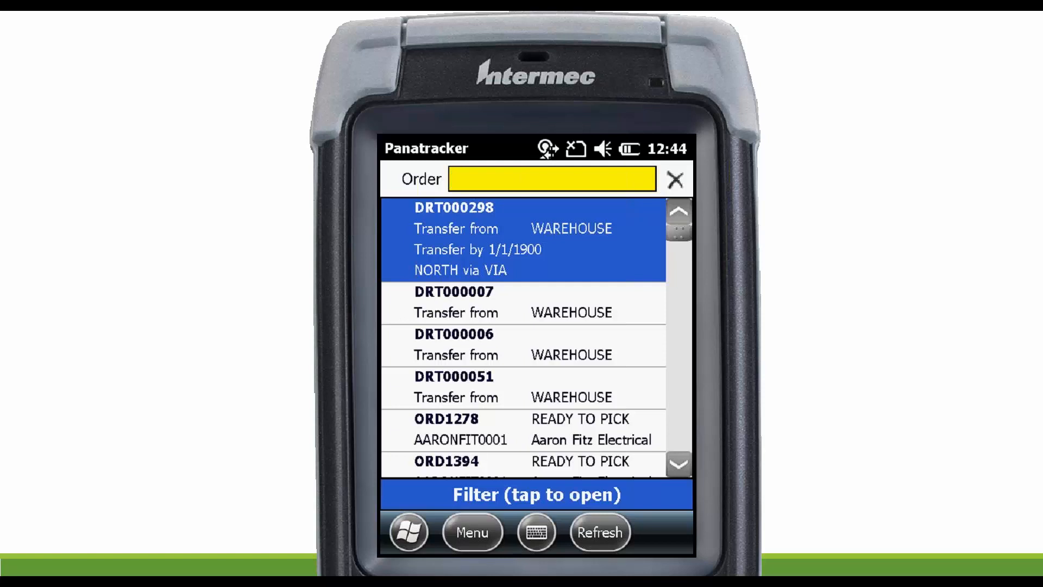
text(ORD199)
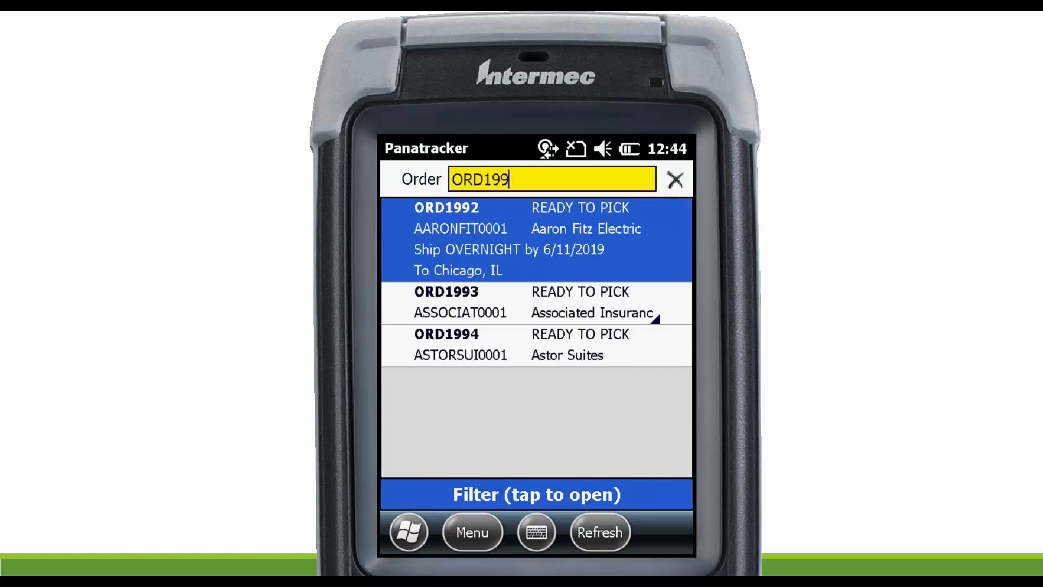
text(3)
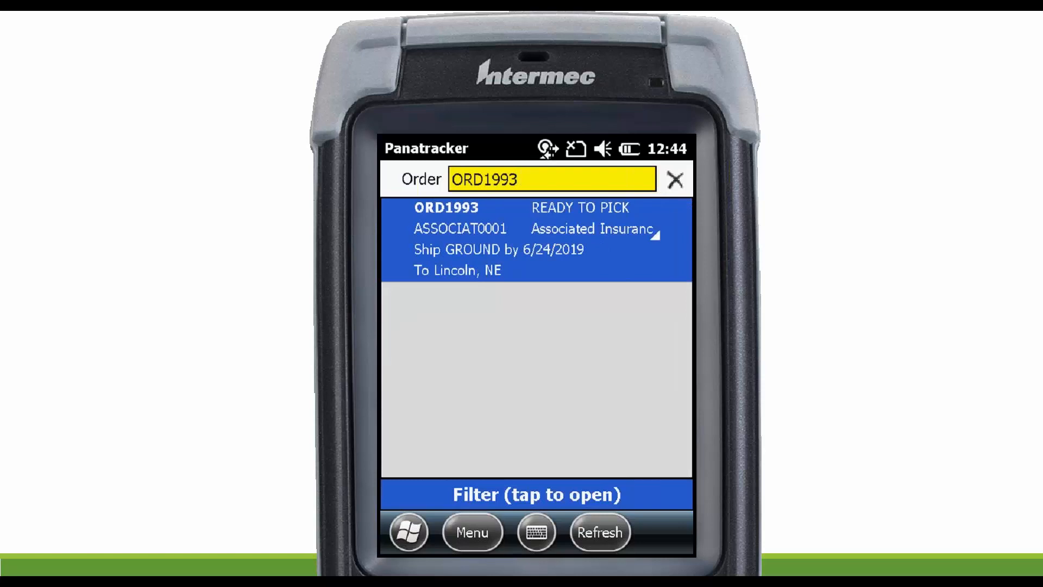
key(Return)
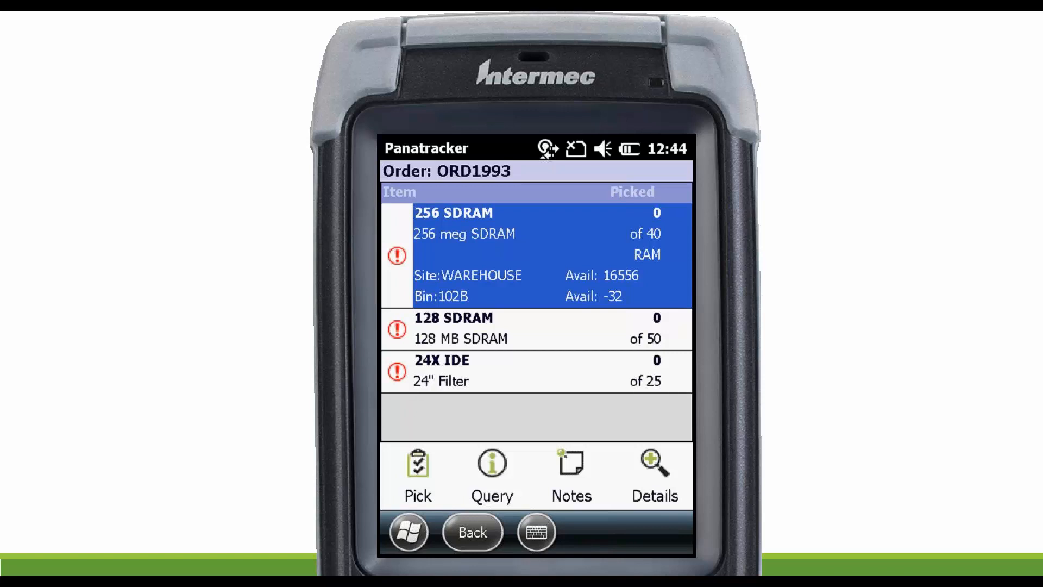
Start picking the 256 SDRAM line, decline the inventory adjustment for bin 102B, and choose A100 as the source bin.
click(418, 476)
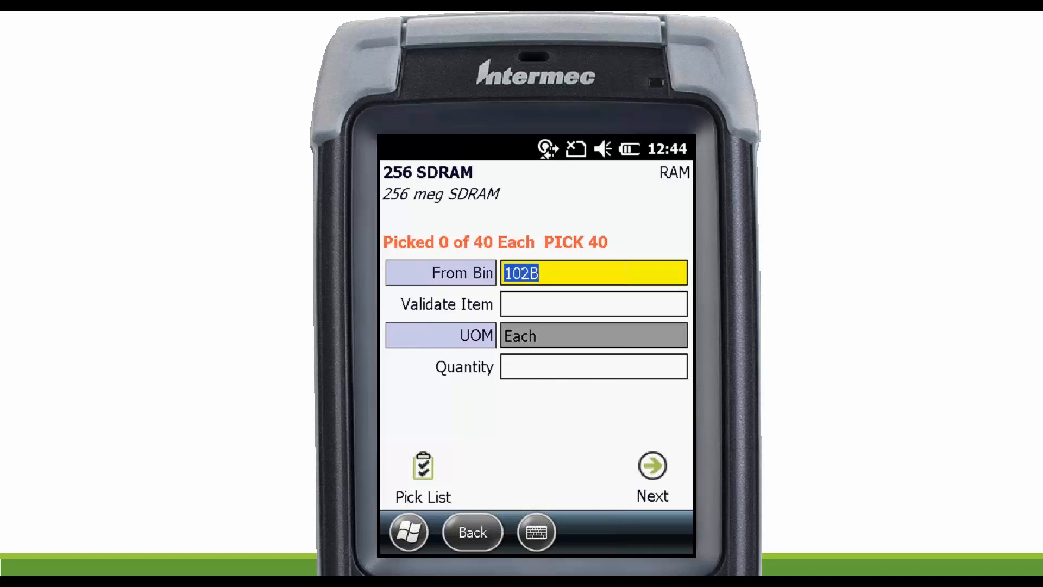
key(Return)
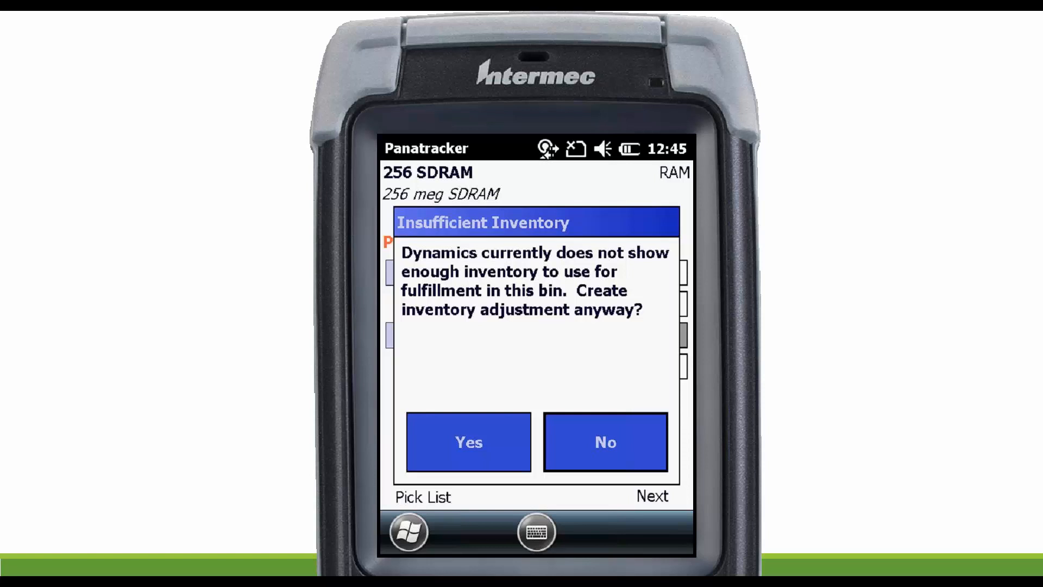
click(606, 442)
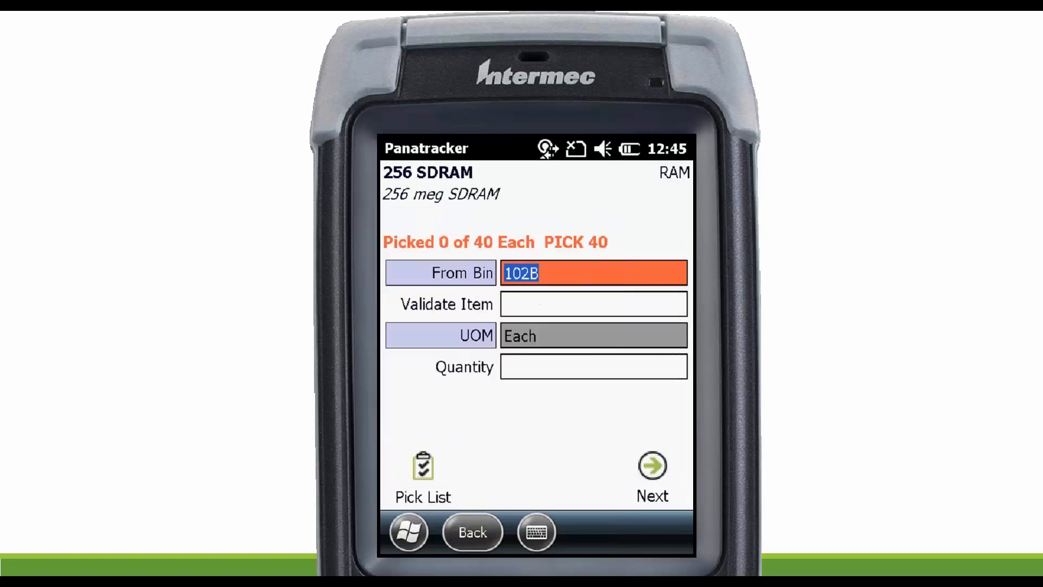
key(BackSpace)
click(441, 273)
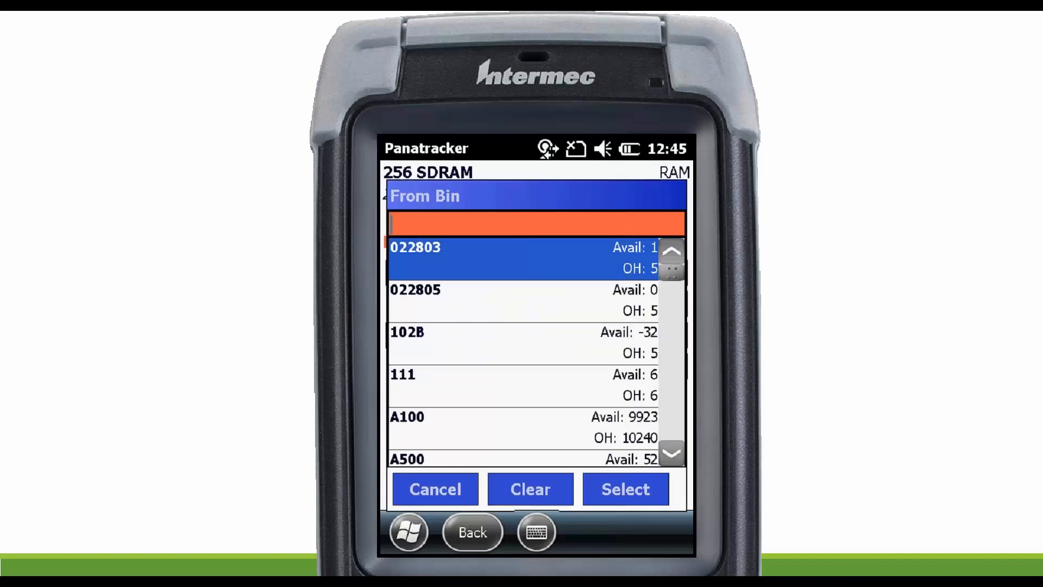
click(523, 301)
click(523, 386)
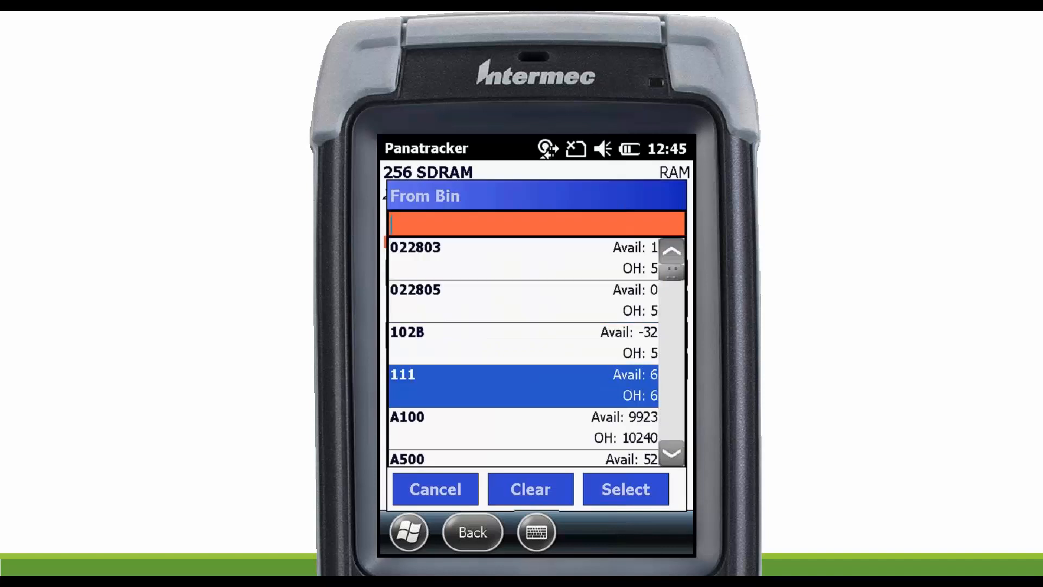
click(523, 428)
key(Return)
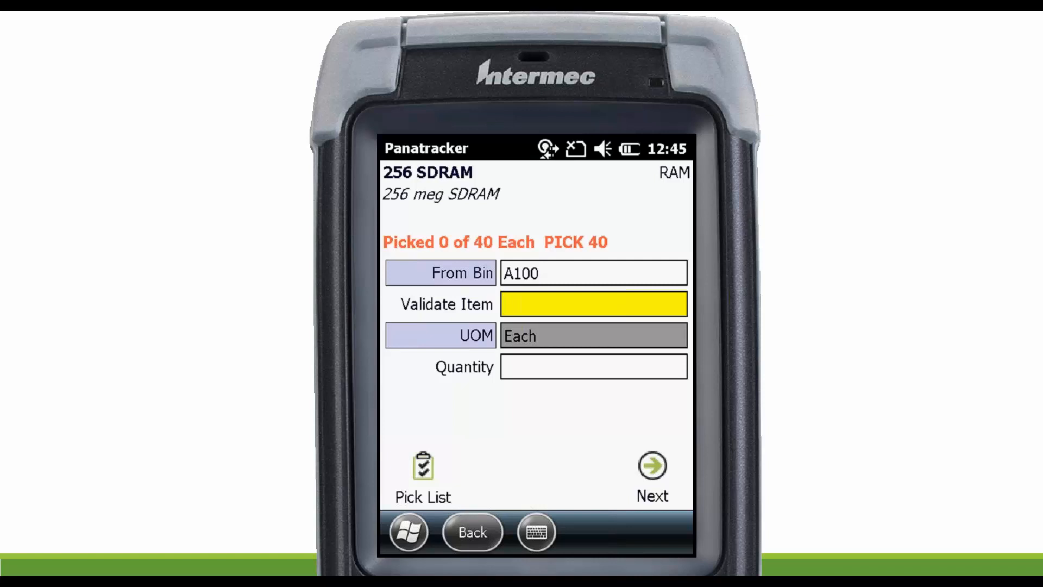
text(015645682306)
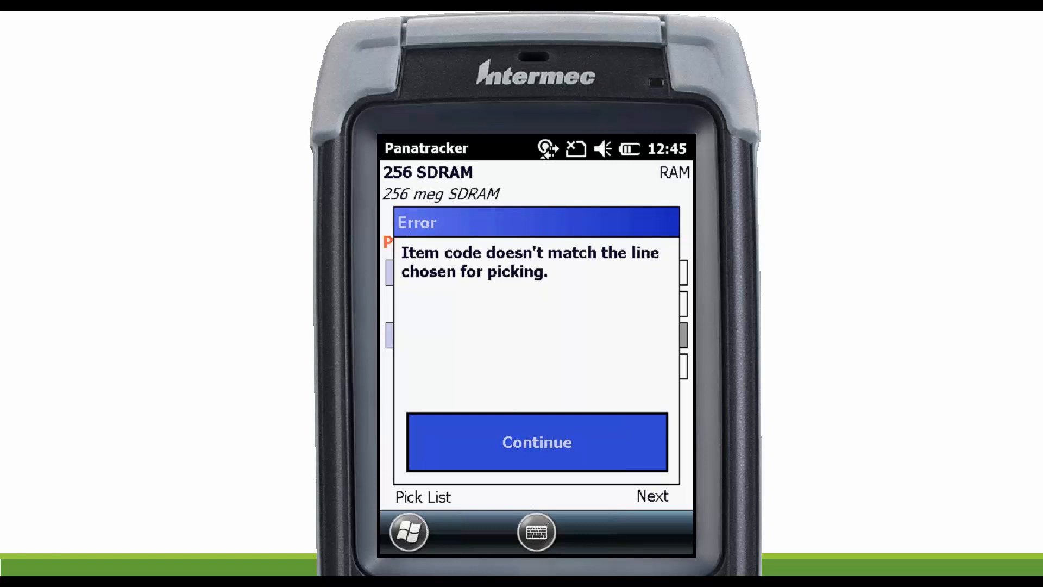
click(537, 442)
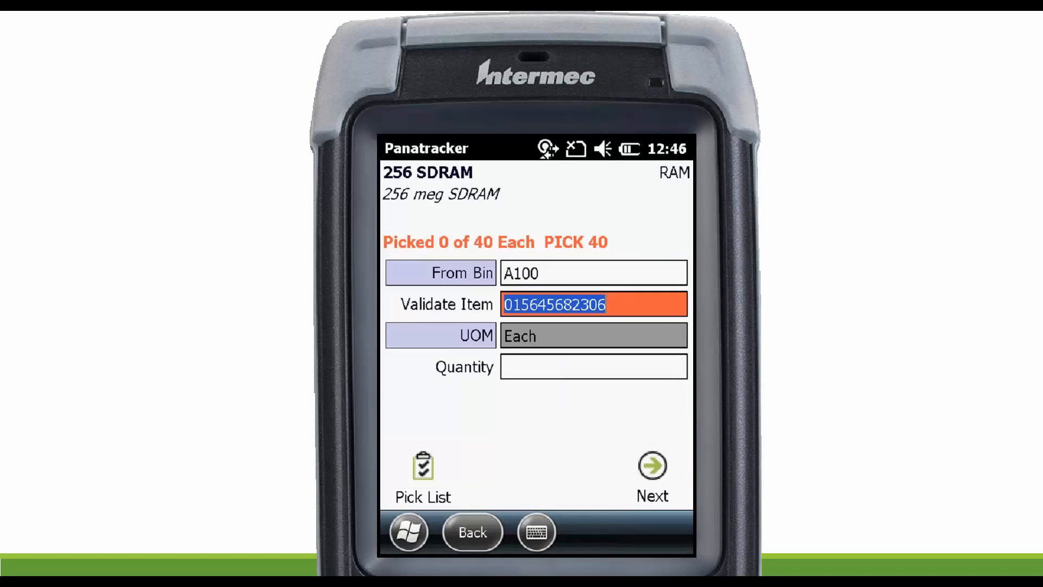
text(256 SDRAM)
key(Return)
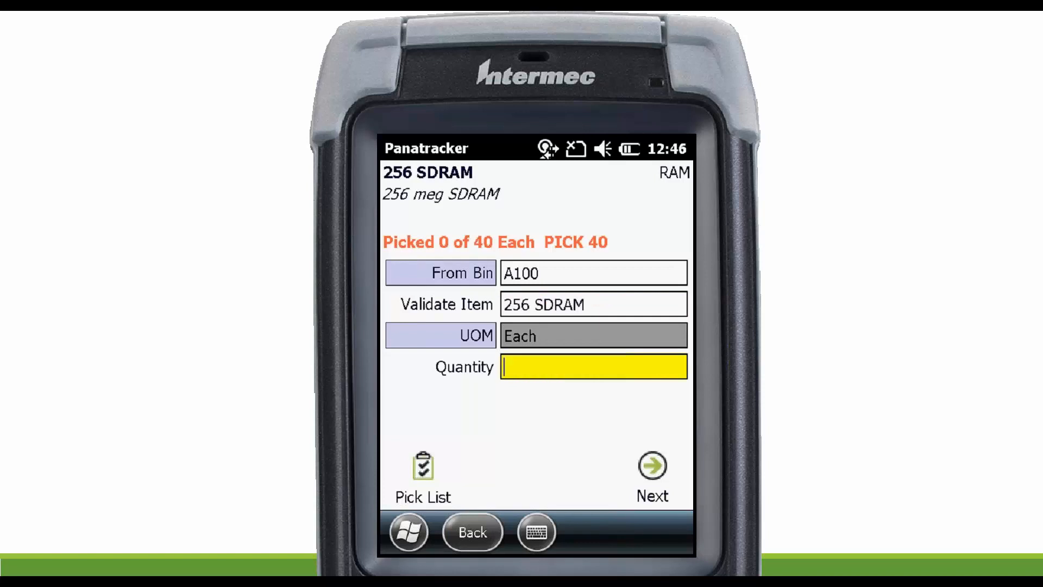
text(40)
key(Return)
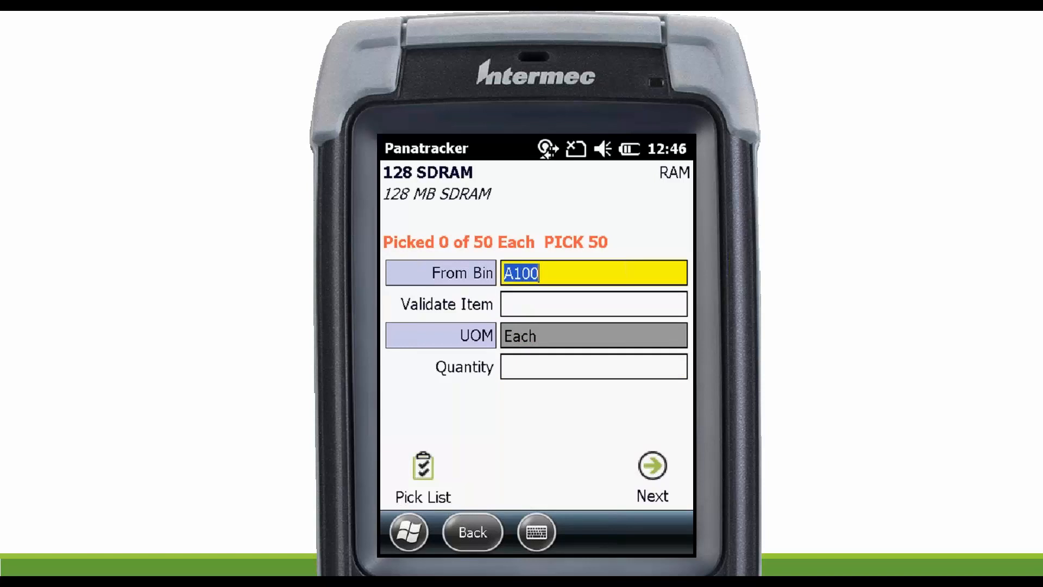
Pick 40 of item 128 SDRAM from bin A100, validating it by its item number.
click(594, 303)
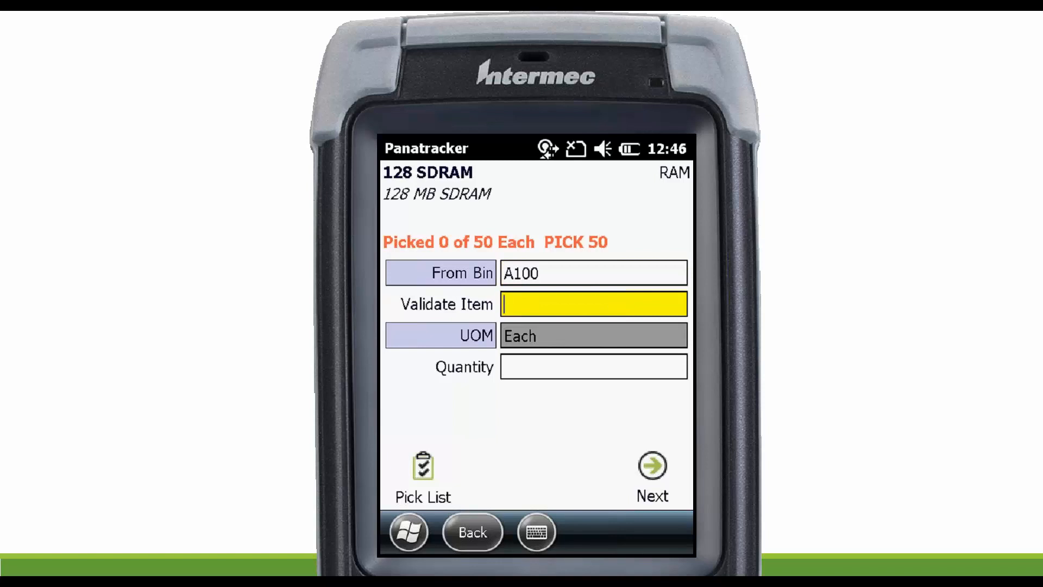
text(128 SDRAM)
key(Return)
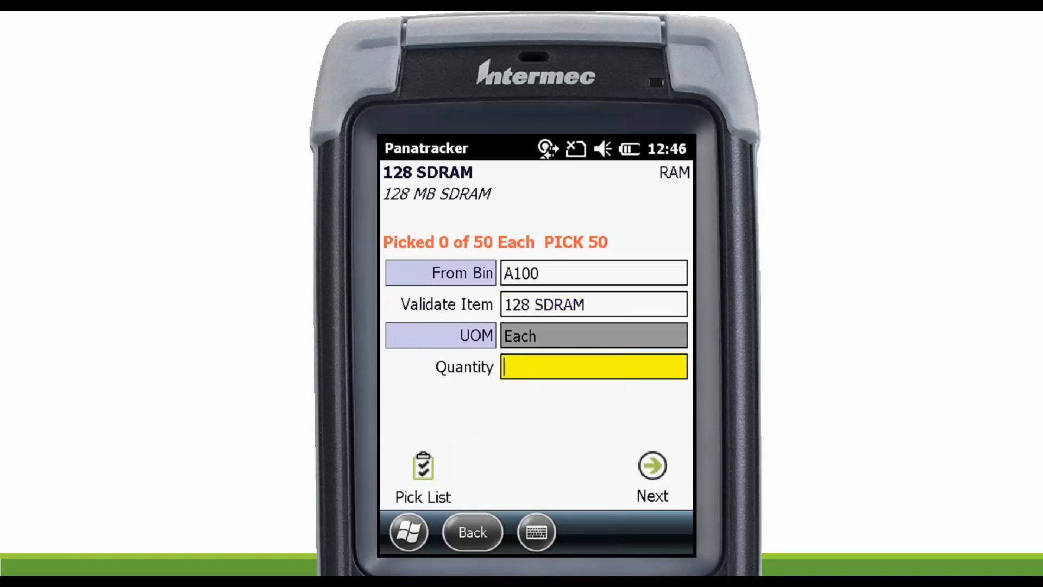
text(40)
key(Return)
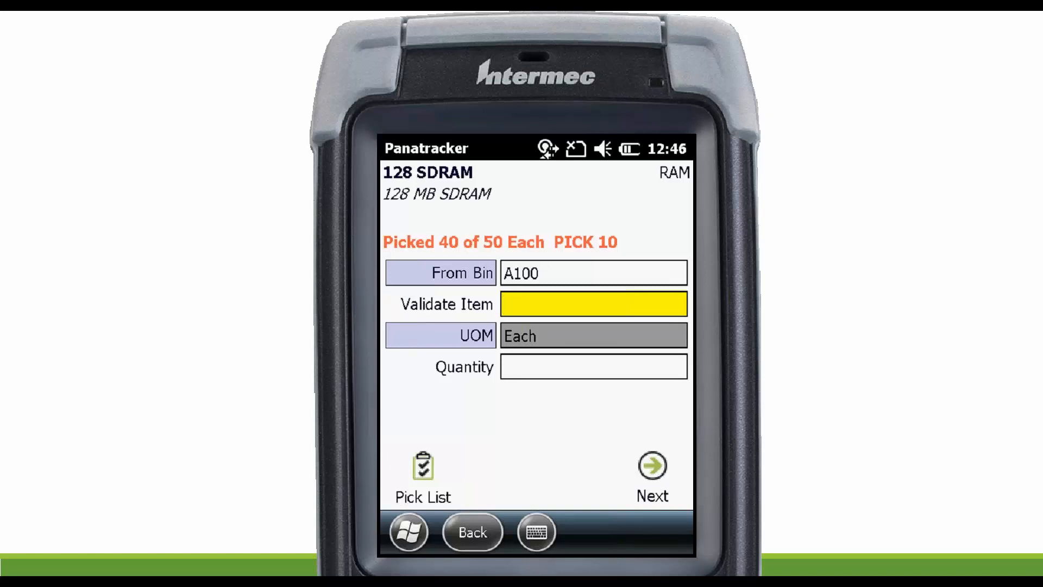
Move on from the partly picked 128 SDRAM line and pick 25 of item 24X IDE from bin D100, validating it by its item number.
click(652, 472)
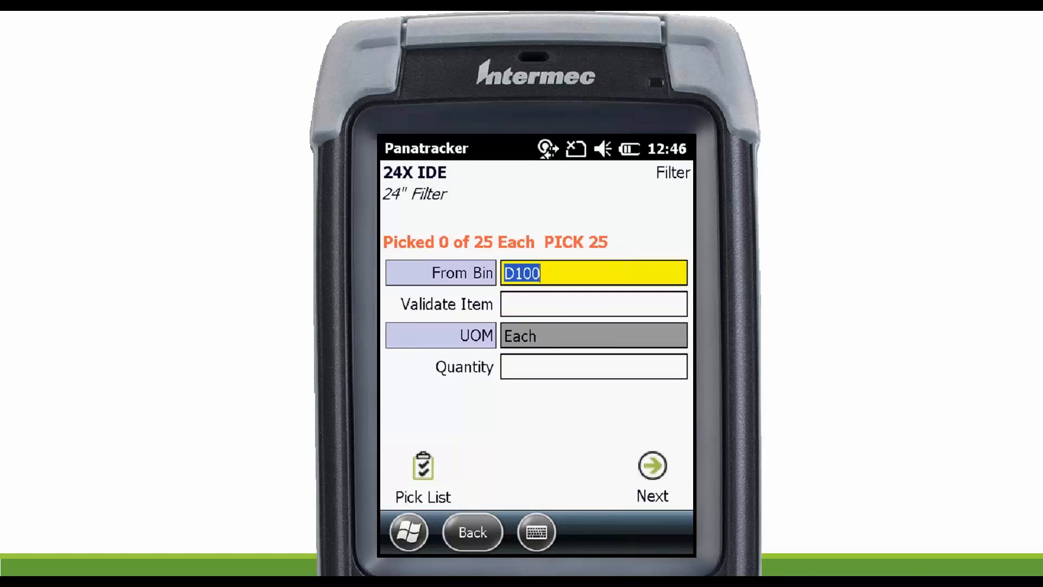
key(Return)
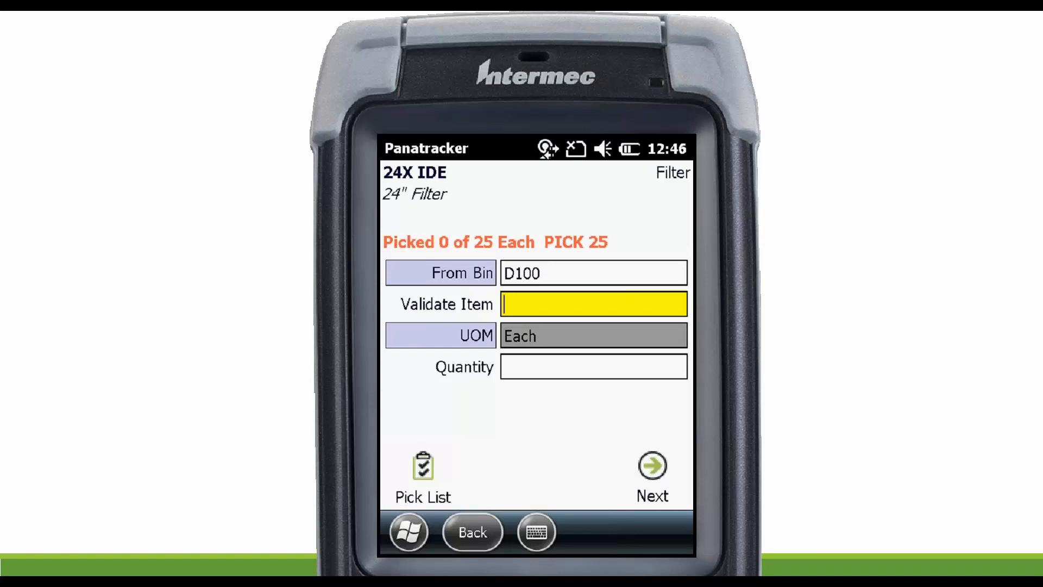
text(24X IDE)
key(Return)
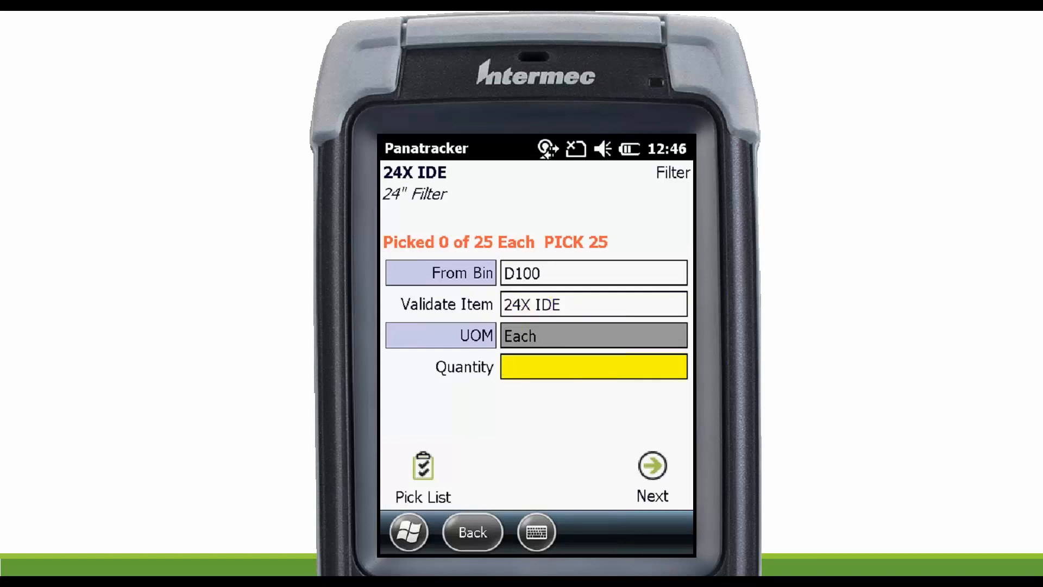
text(25)
key(Return)
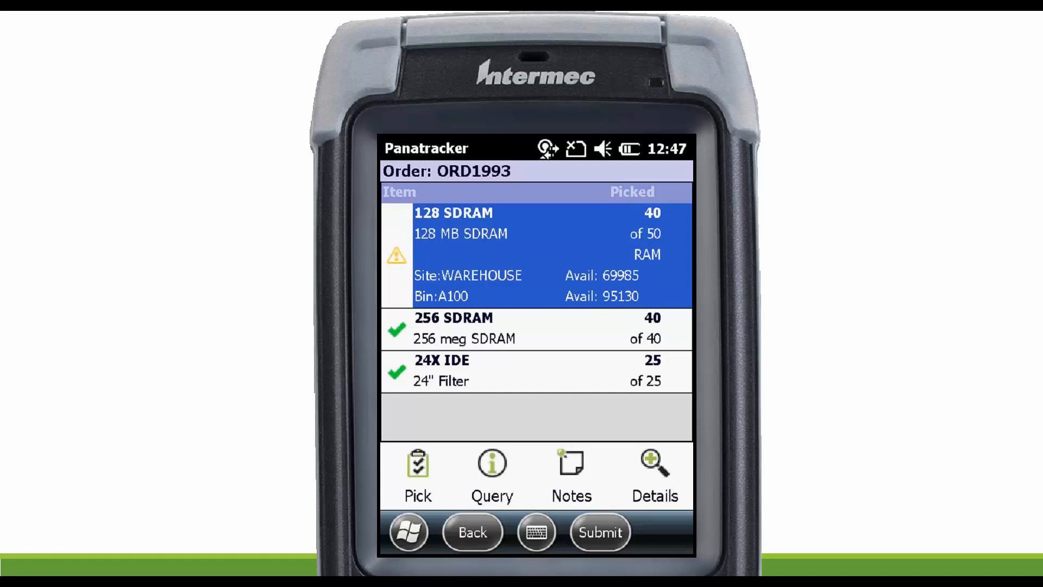
Submit the order as a partial pick and back order the remaining quantities.
click(600, 532)
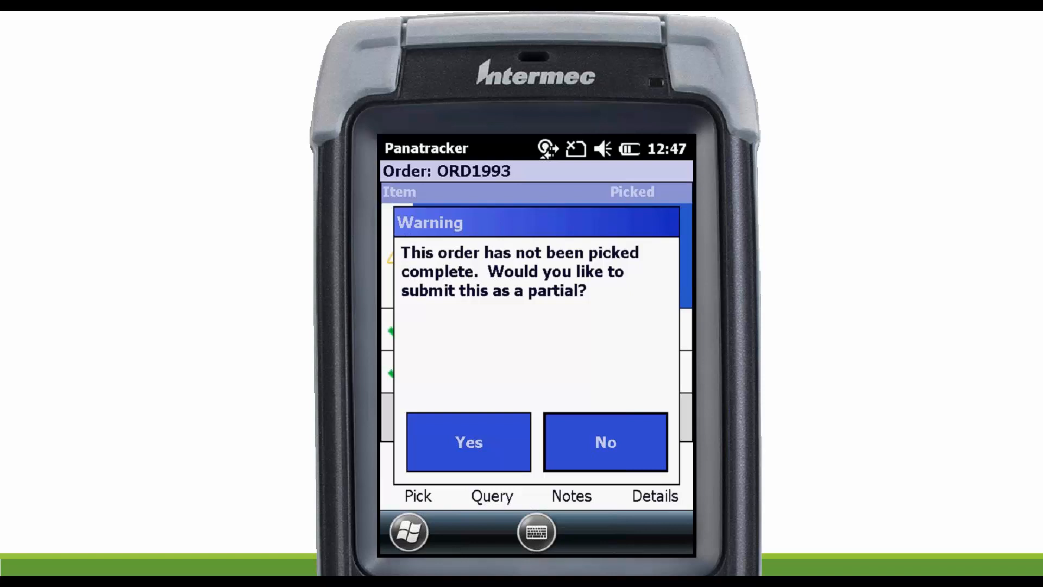
click(469, 443)
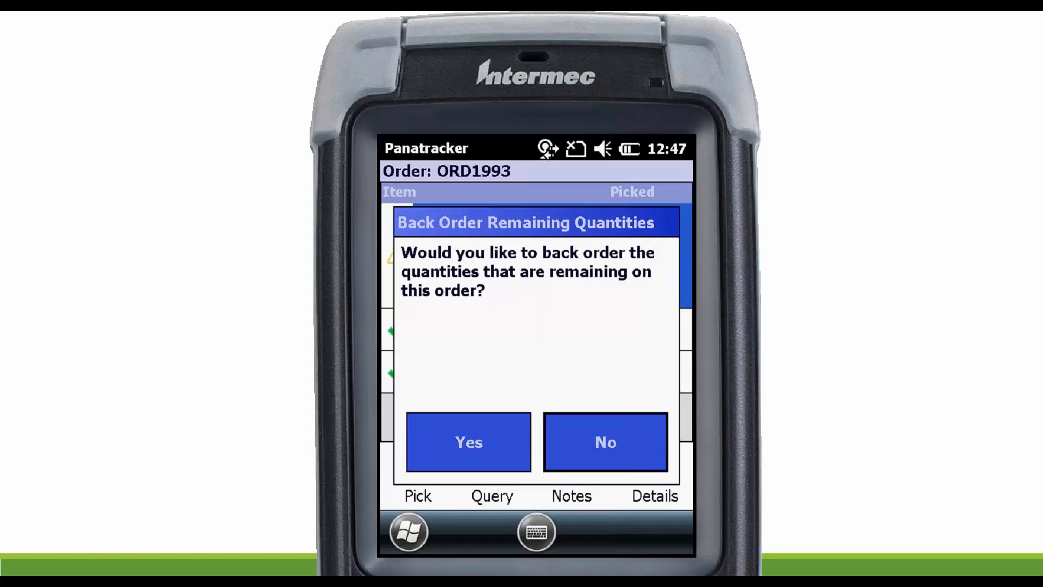
click(469, 442)
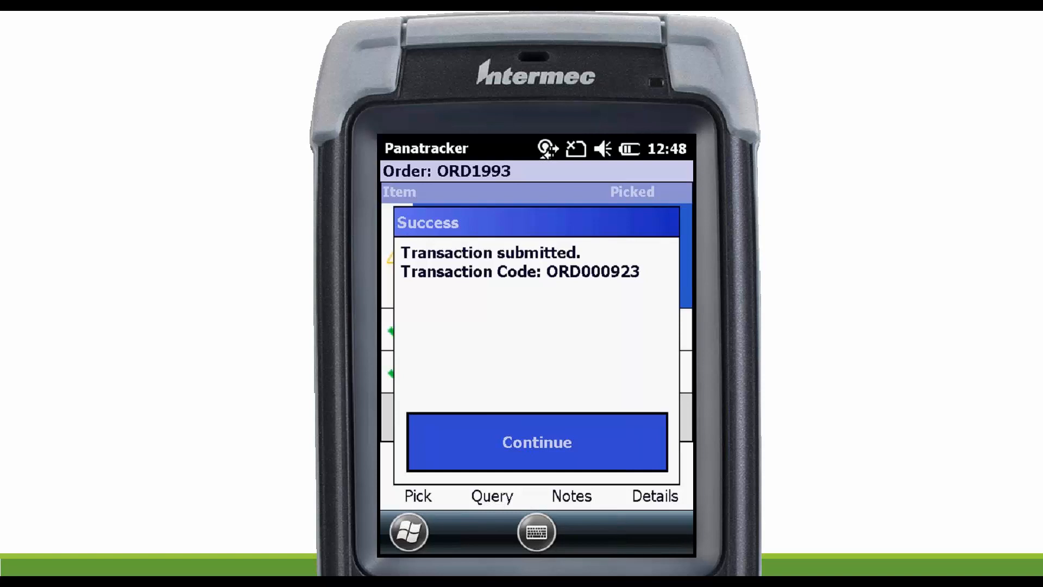
key(Return)
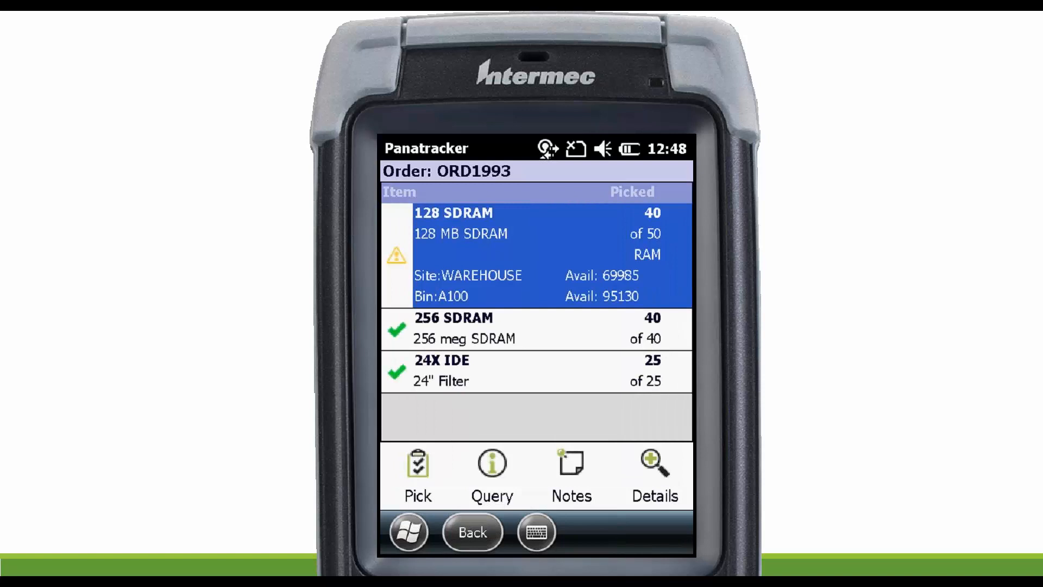
Leave the submitted order and open Count Stock under Inventory Track.
key(Escape)
click(638, 441)
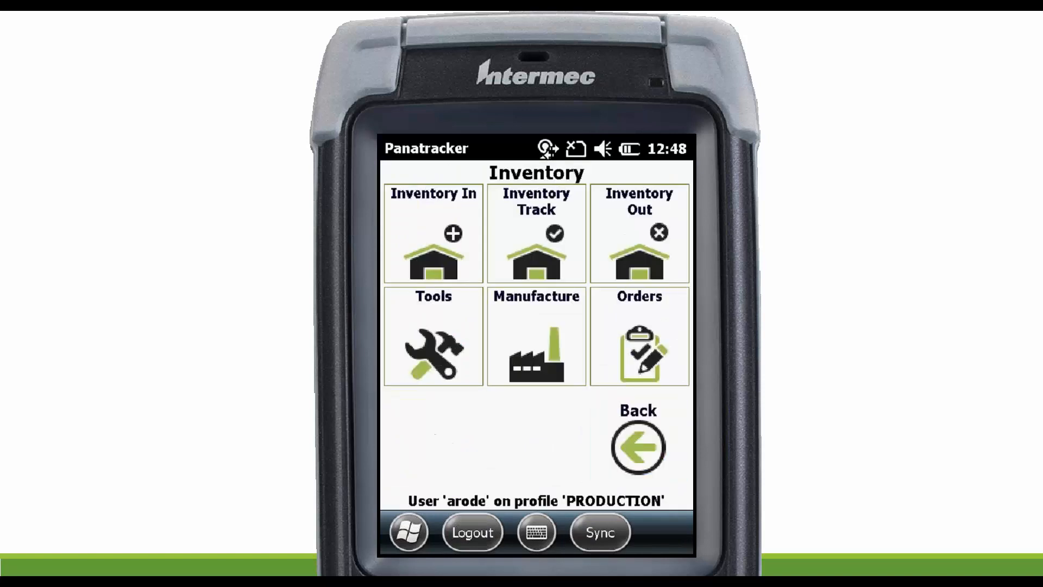
click(537, 234)
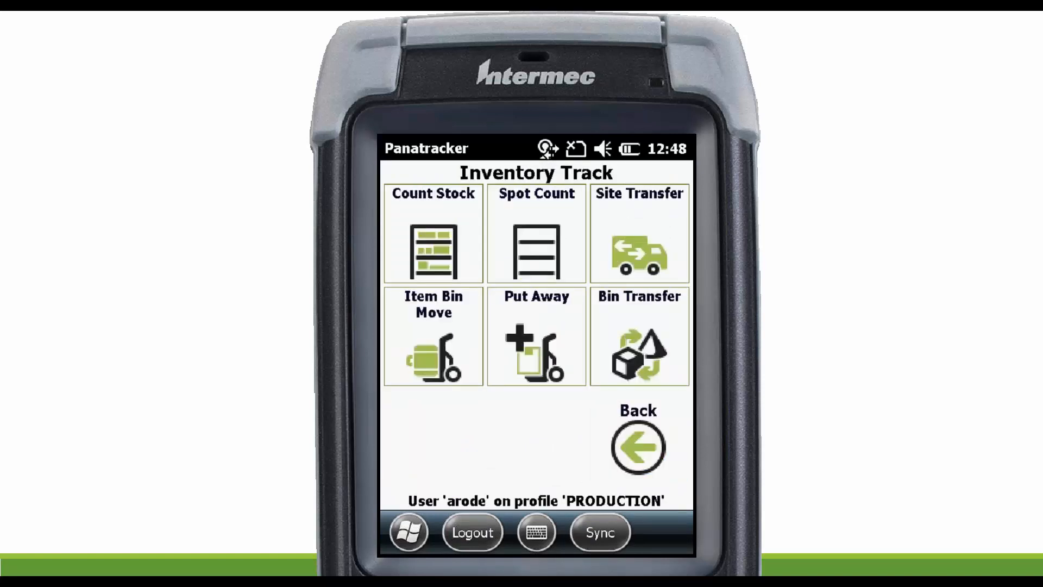
click(434, 234)
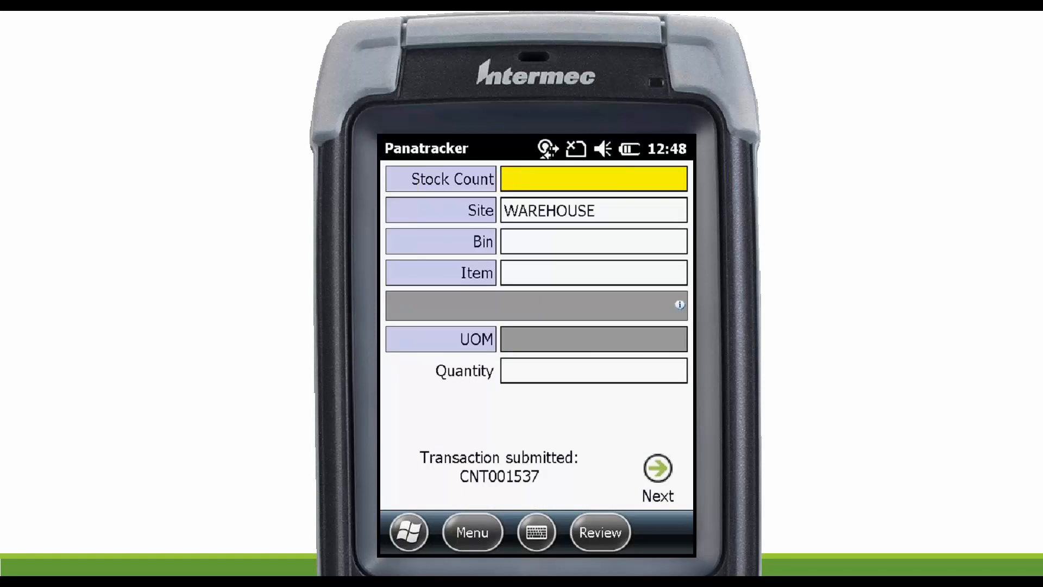
Choose the OVERSTOCK stock count and the OVERSTOCK bin at the WAREHOUSE site.
click(441, 179)
key(Down)
key(Down)
key(Down)
key(Down)
key(Down)
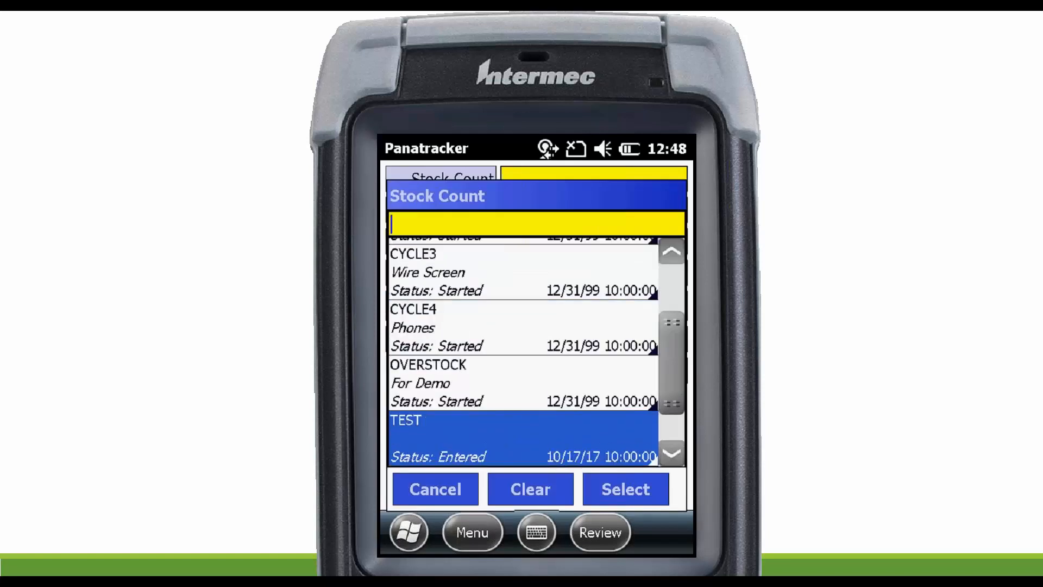
key(Up)
key(Return)
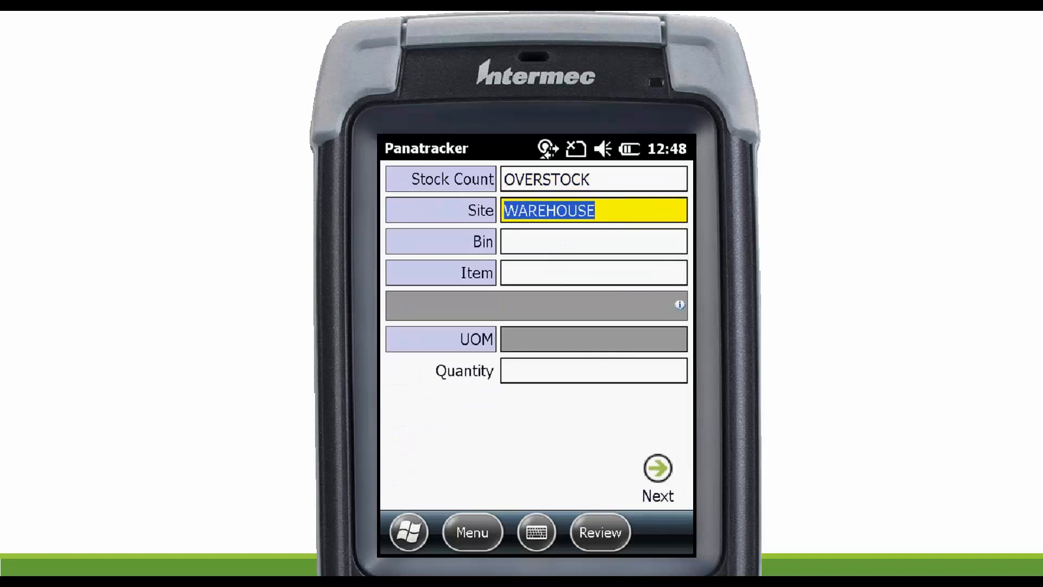
click(441, 241)
key(Return)
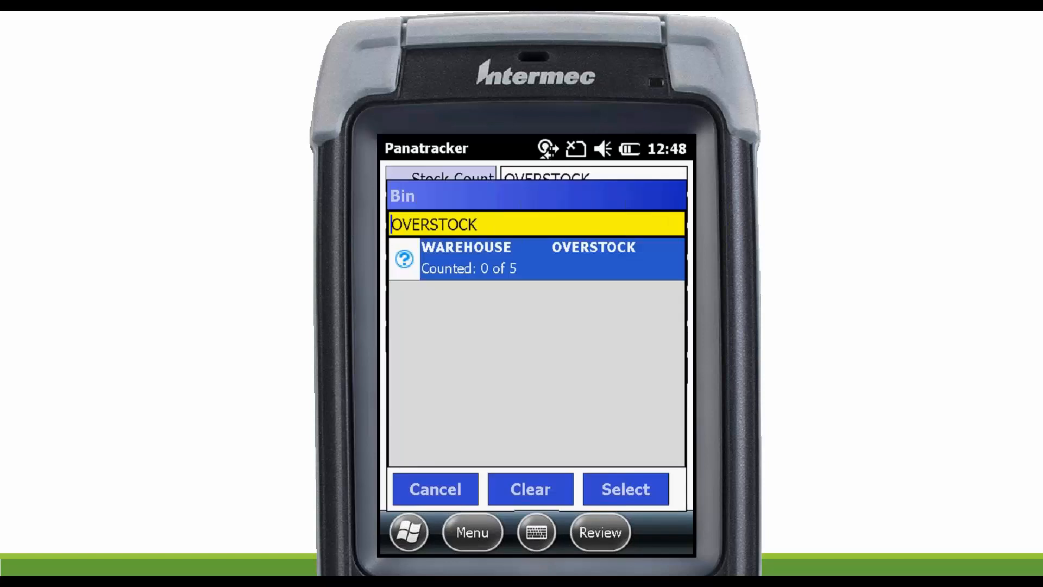
key(Return)
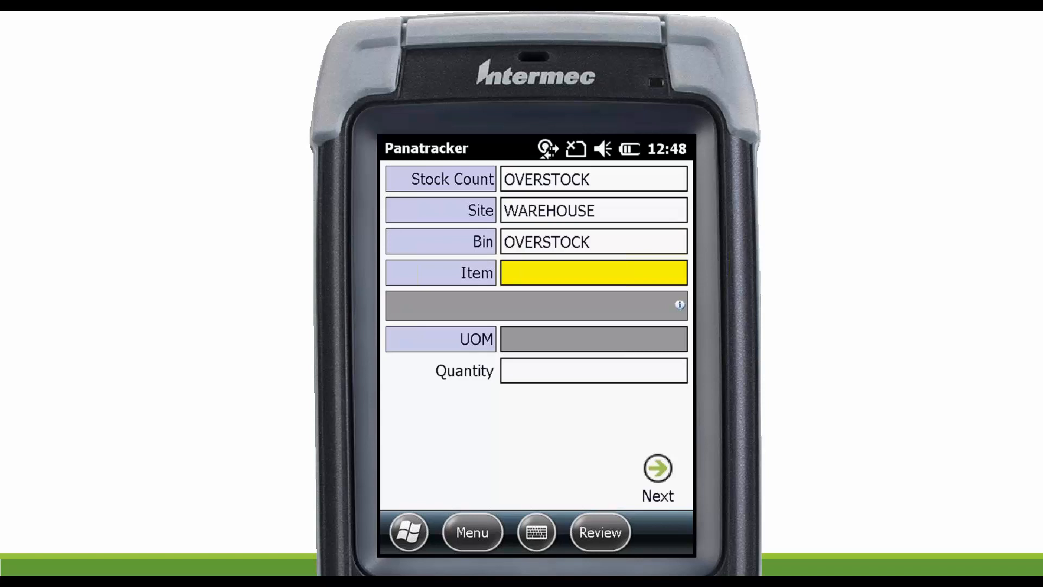
Select item 128 SDRAM from the count's item list and record a counted quantity of 25.
key(Return)
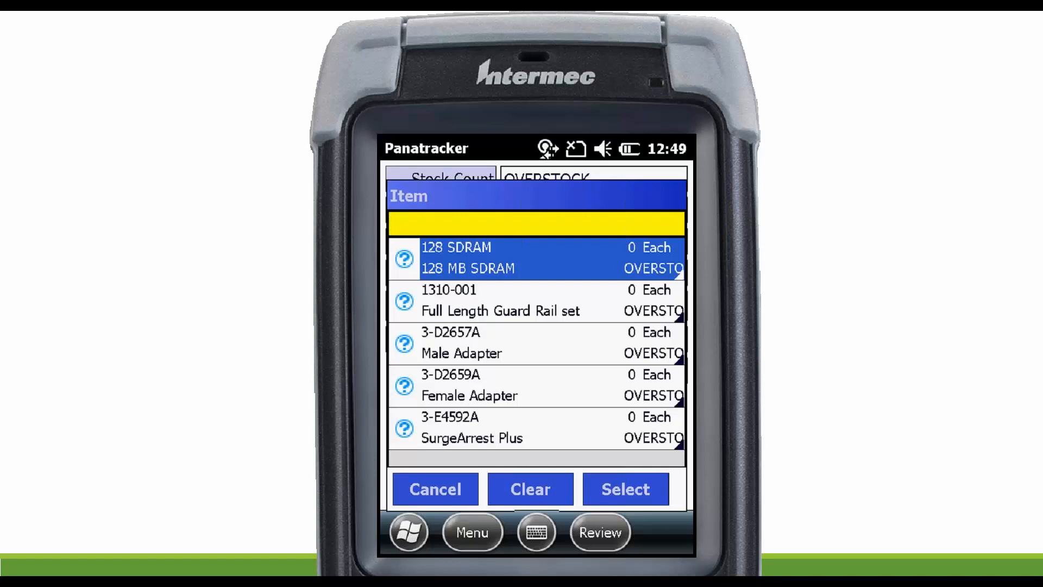
key(Return)
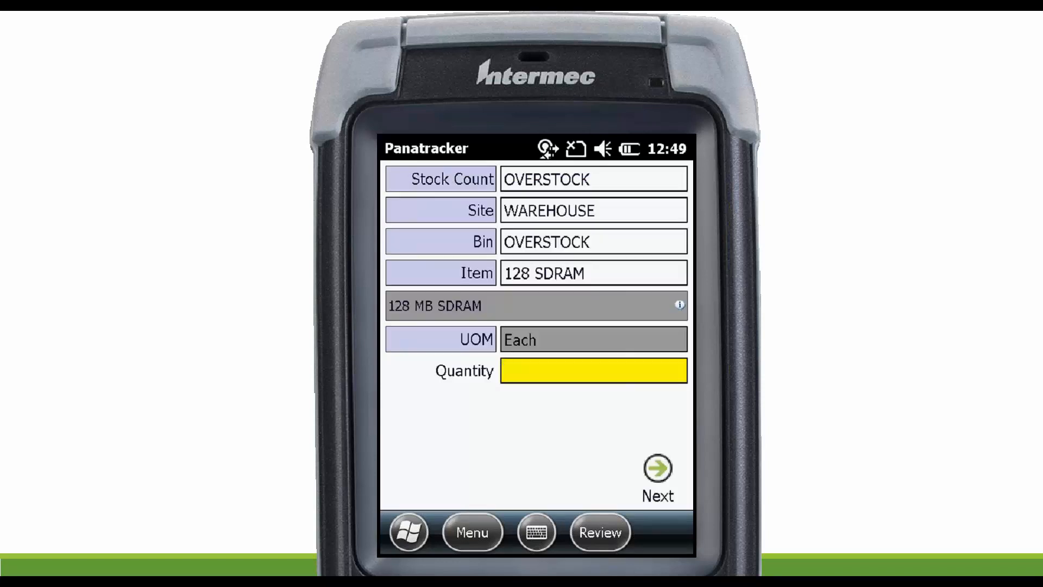
text(25)
key(Return)
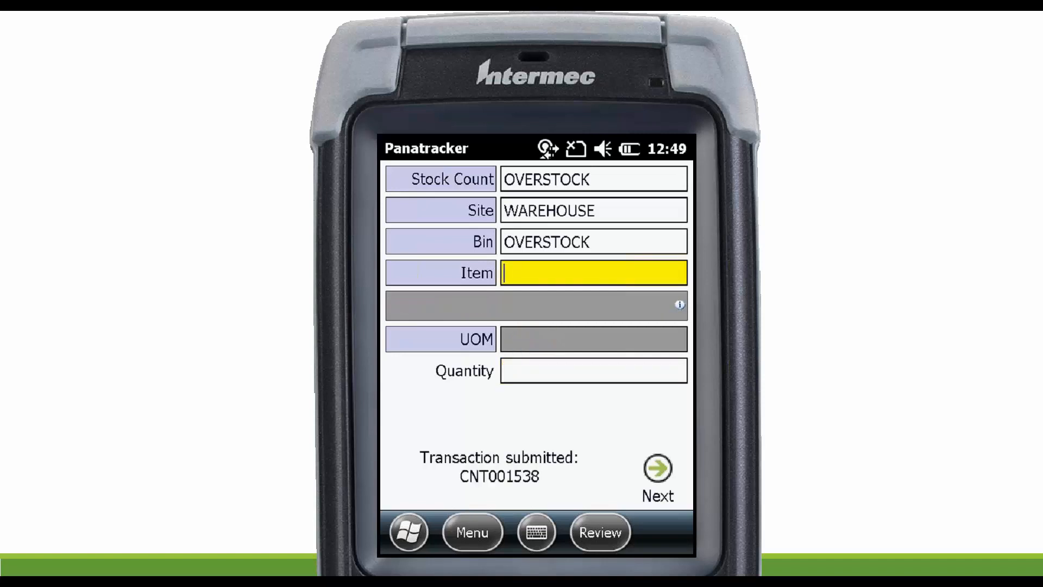